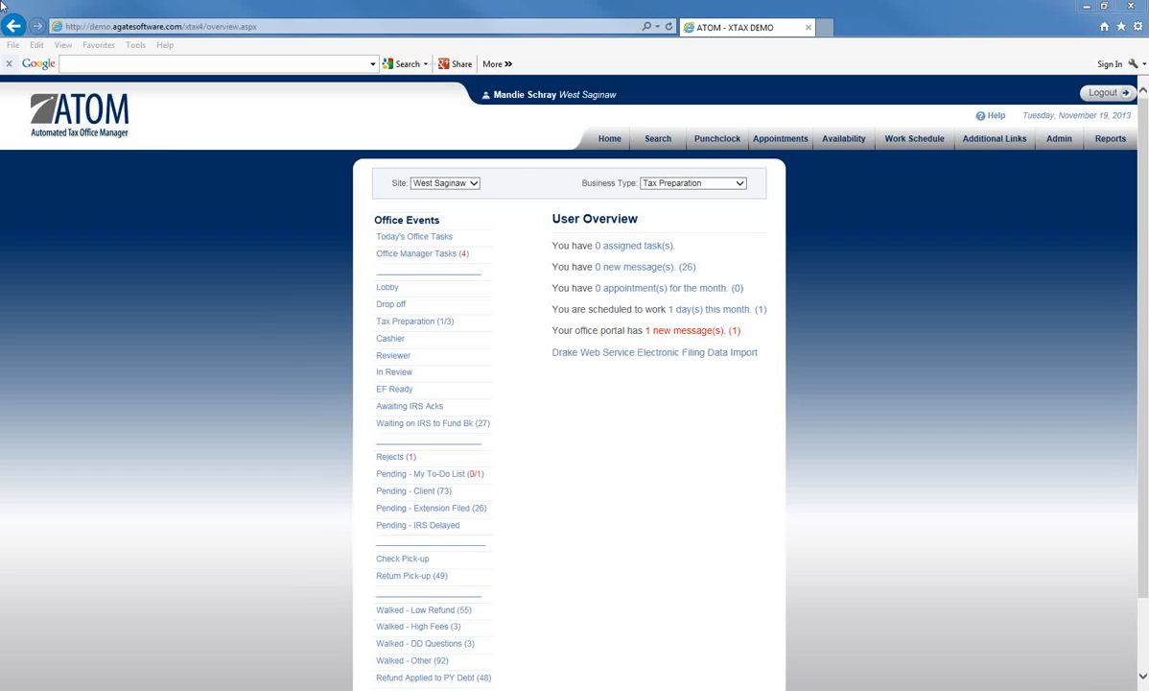
Open the account documents for the 2012 return of the client listed under Tax Preparation
click(436, 323)
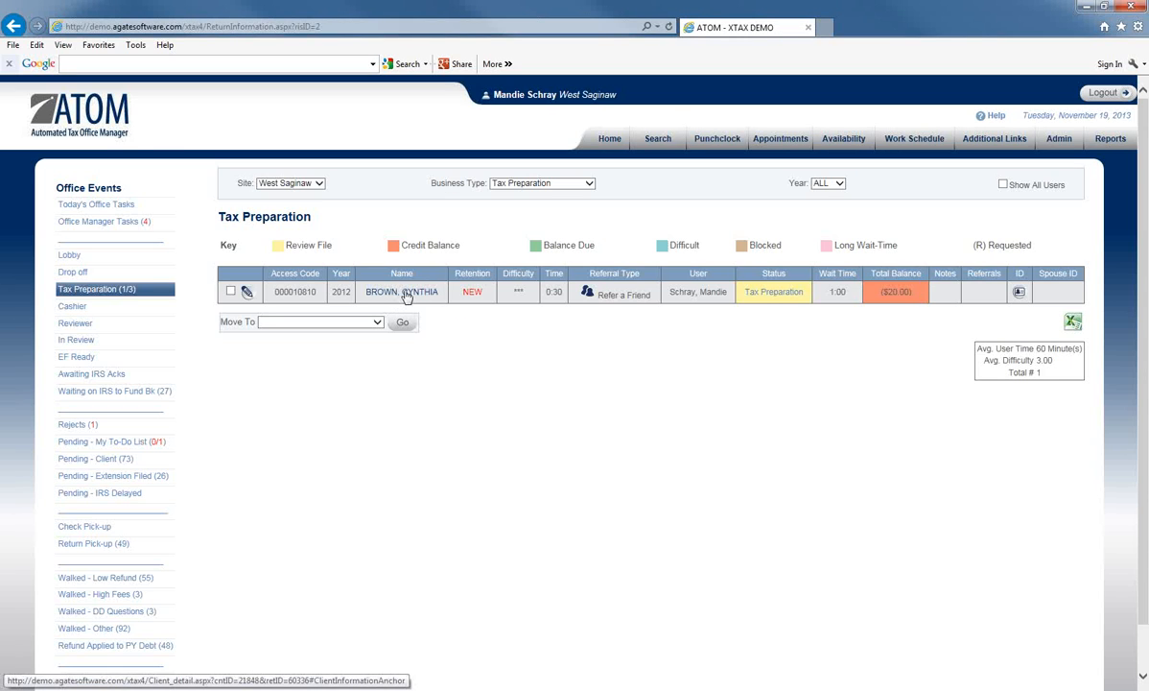
click(406, 293)
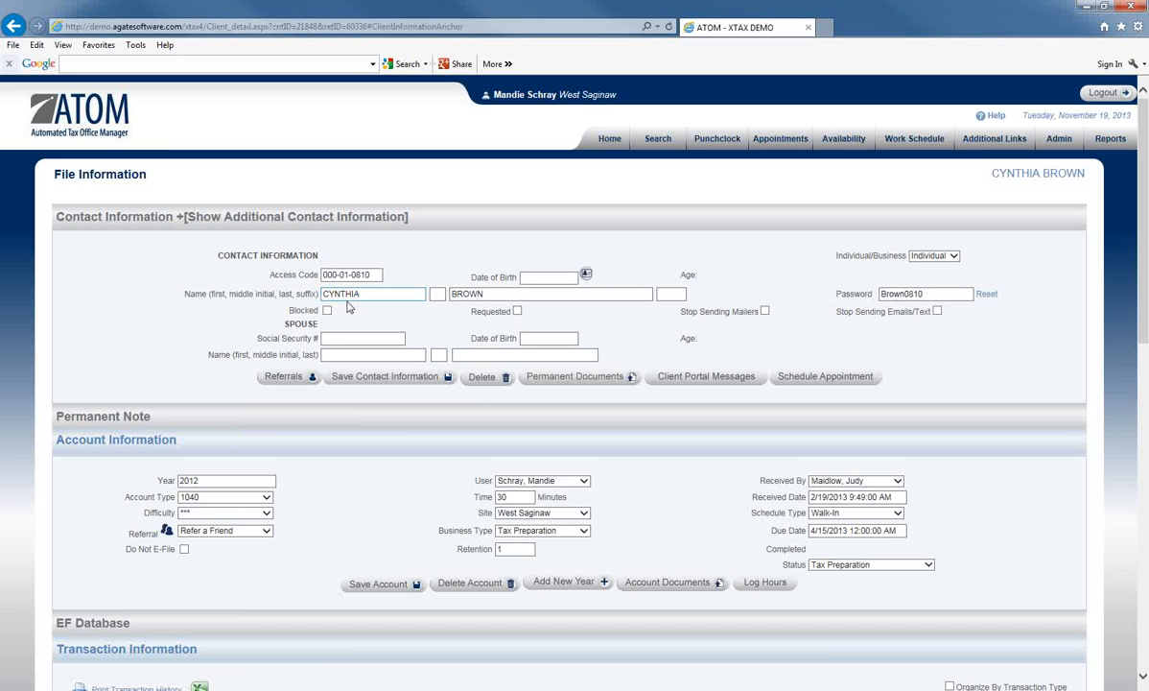
scroll(269, 288, down, 1)
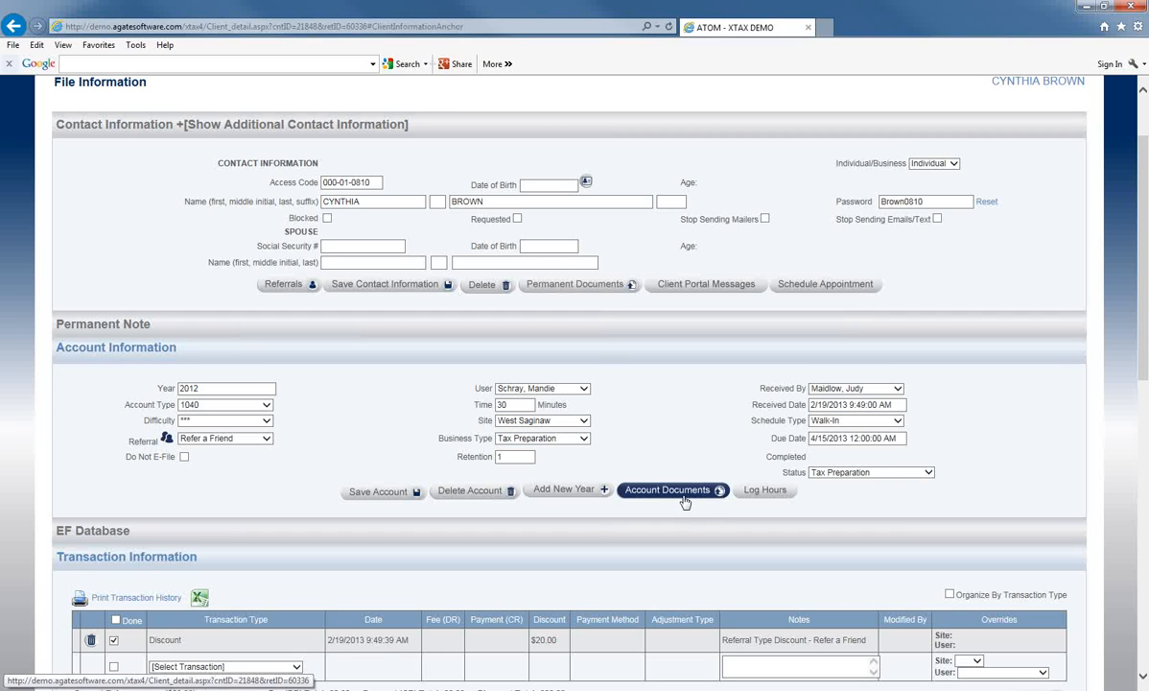
click(650, 492)
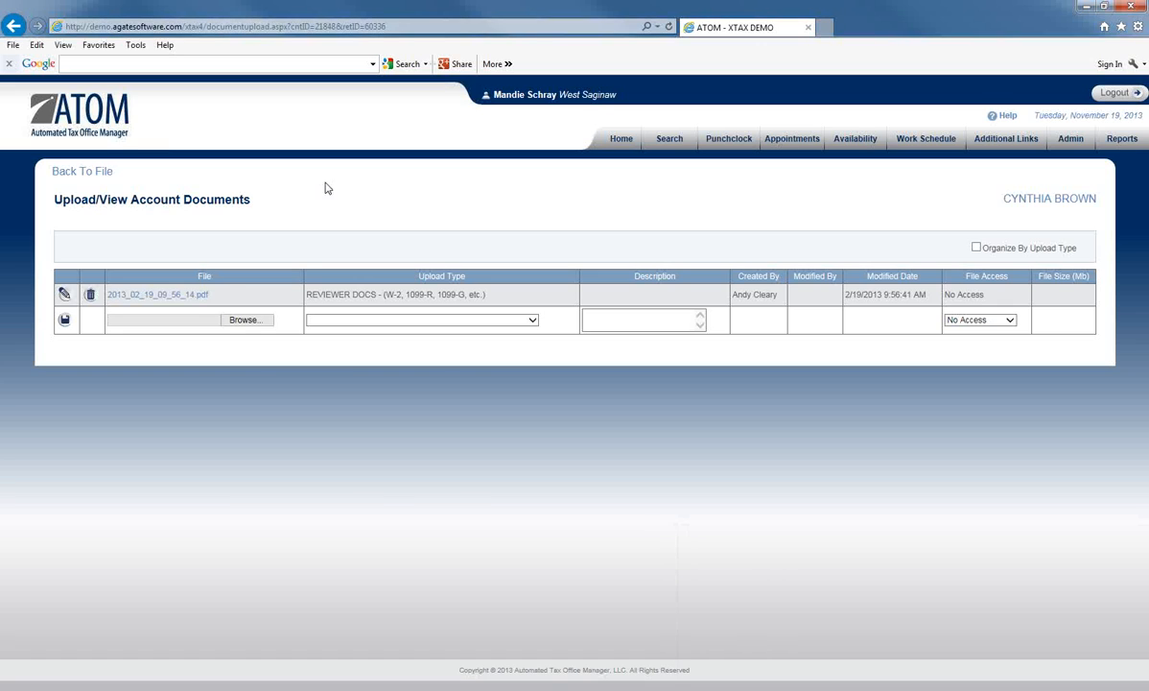
Choose the newest scan, 2013_11_19_13_44_03, from the User83 folder as the file to upload, sorting by date modified
click(268, 320)
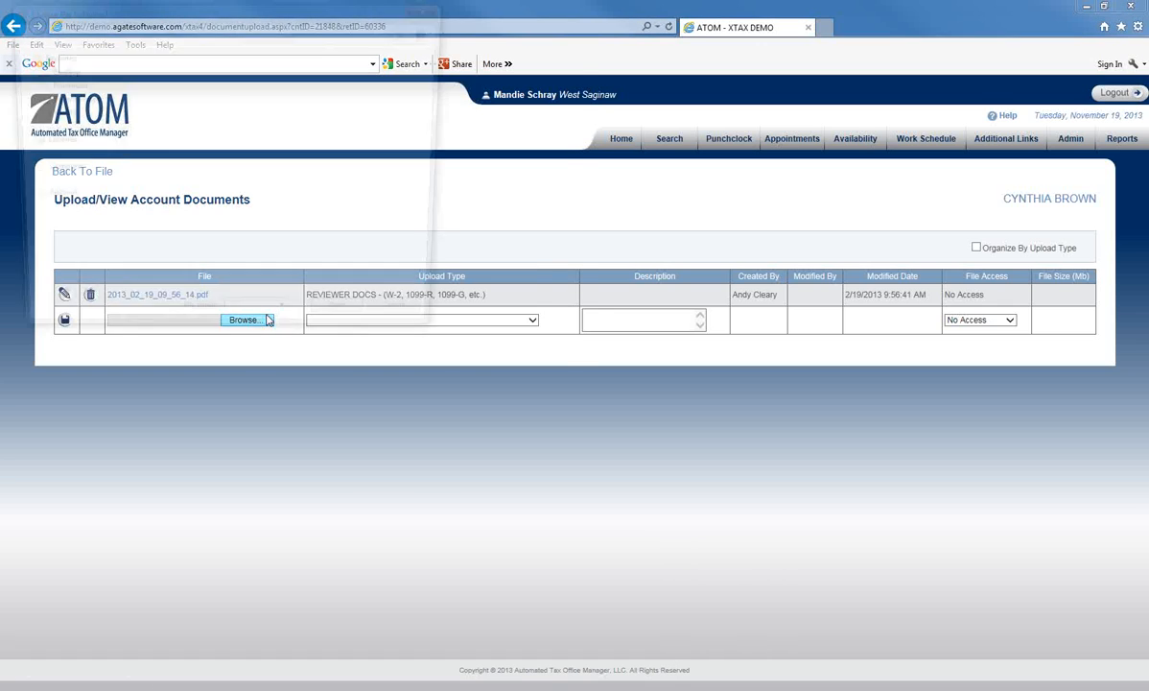
click(48, 140)
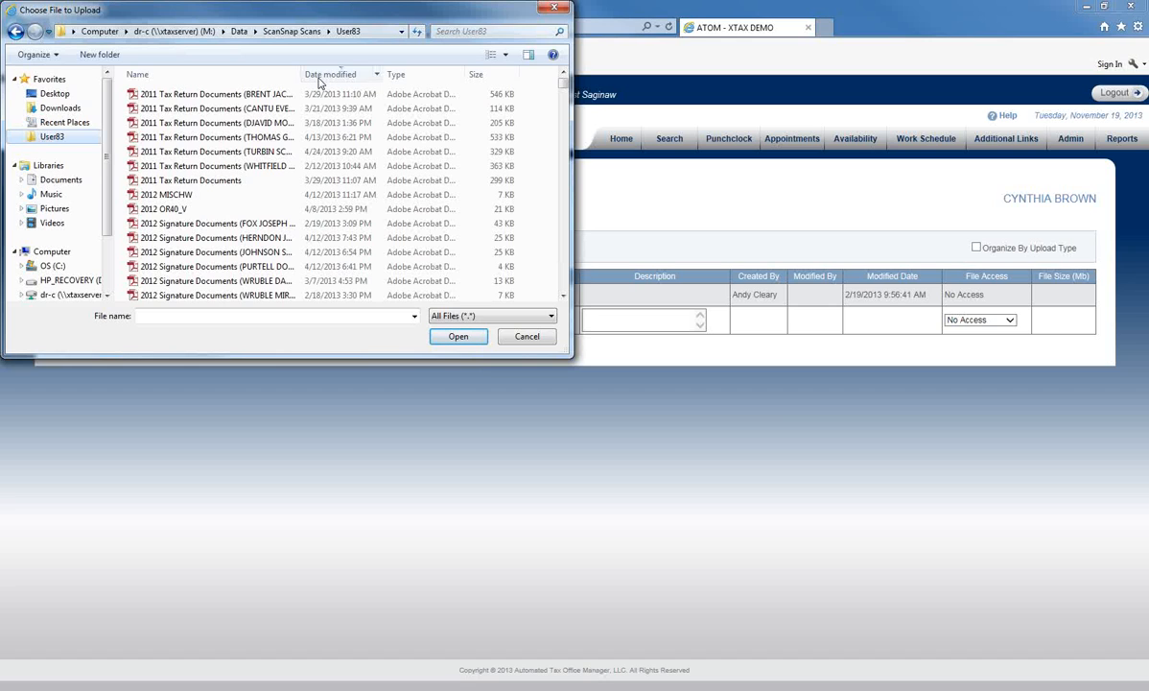
click(320, 76)
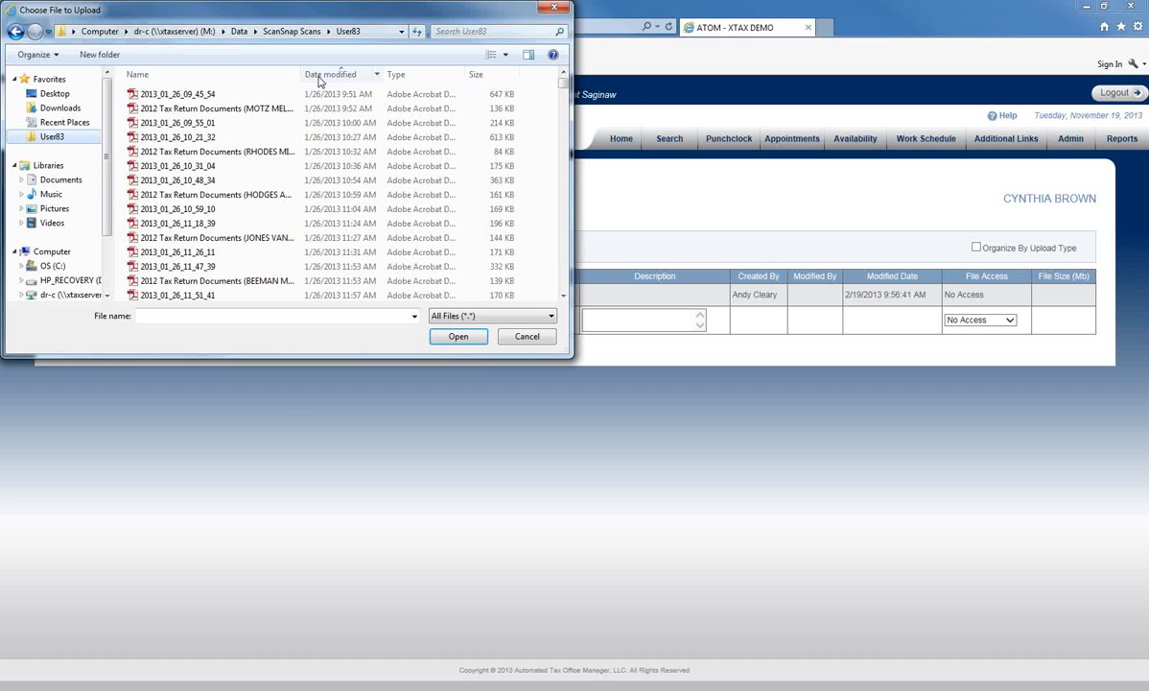
double_click(306, 94)
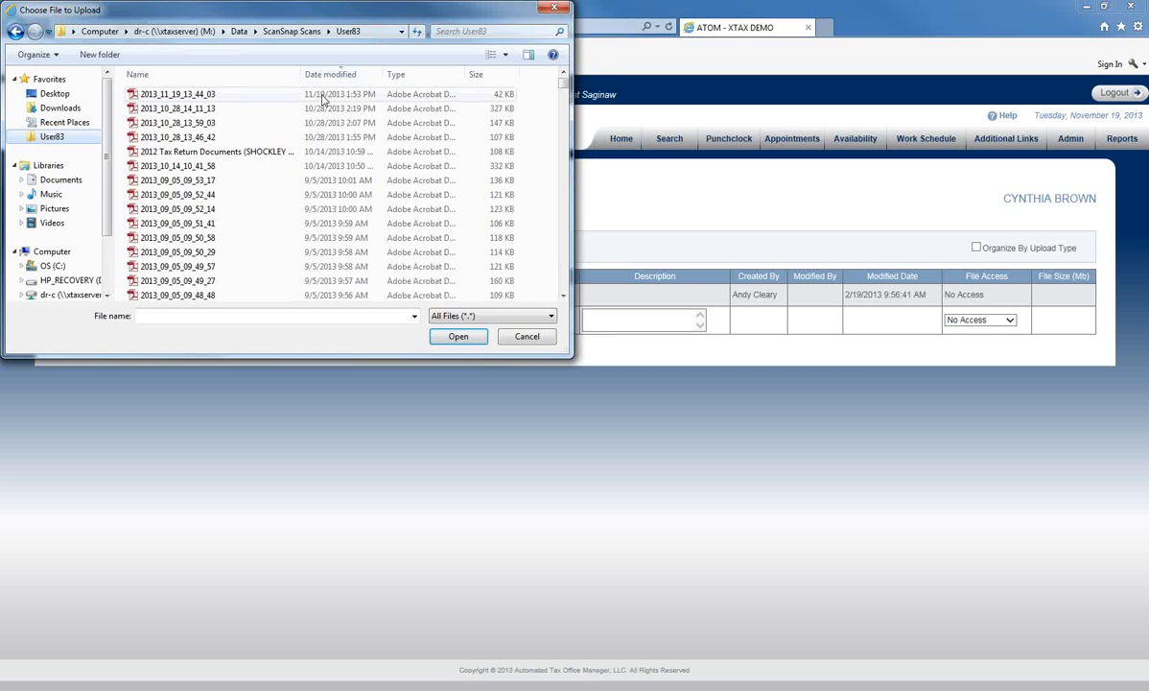
Upload the chosen scan as REVIEWER DOCS - (W-2, 1099-R, 1099-G, etc.) with the description 1098
click(412, 322)
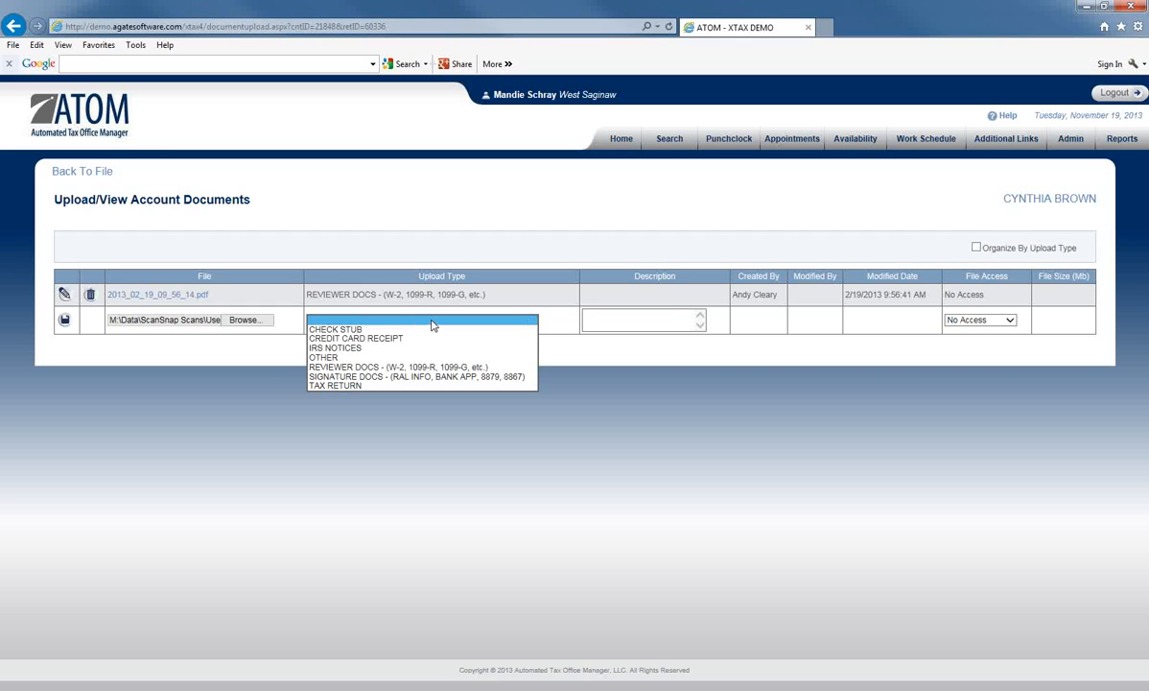
click(350, 367)
click(605, 317)
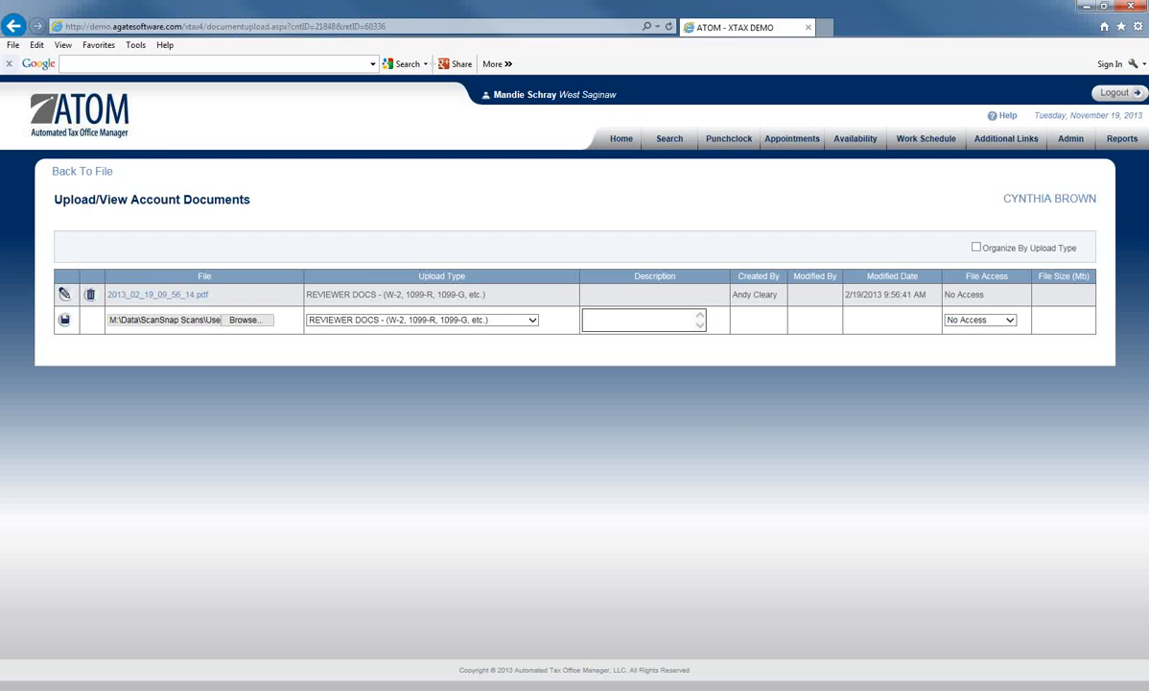
text(1098)
click(63, 319)
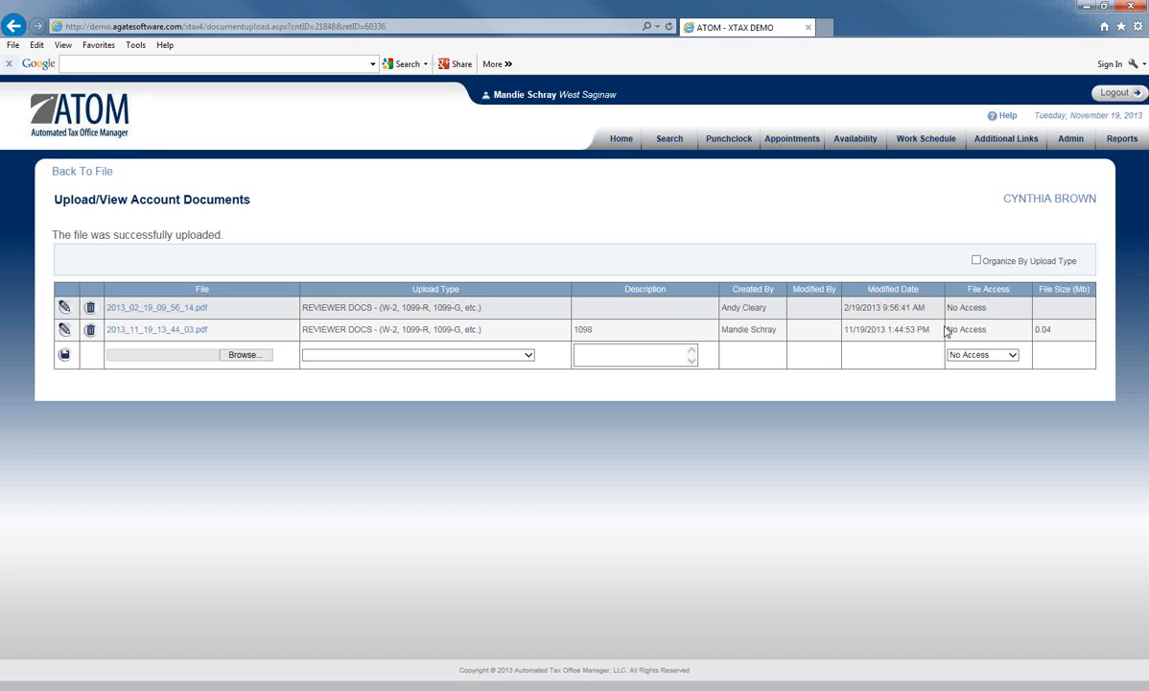
Choose the 2011 Tax Return Documents PDF modified 3/18/2013 for upload and set its upload type to TAX RETURN
click(253, 356)
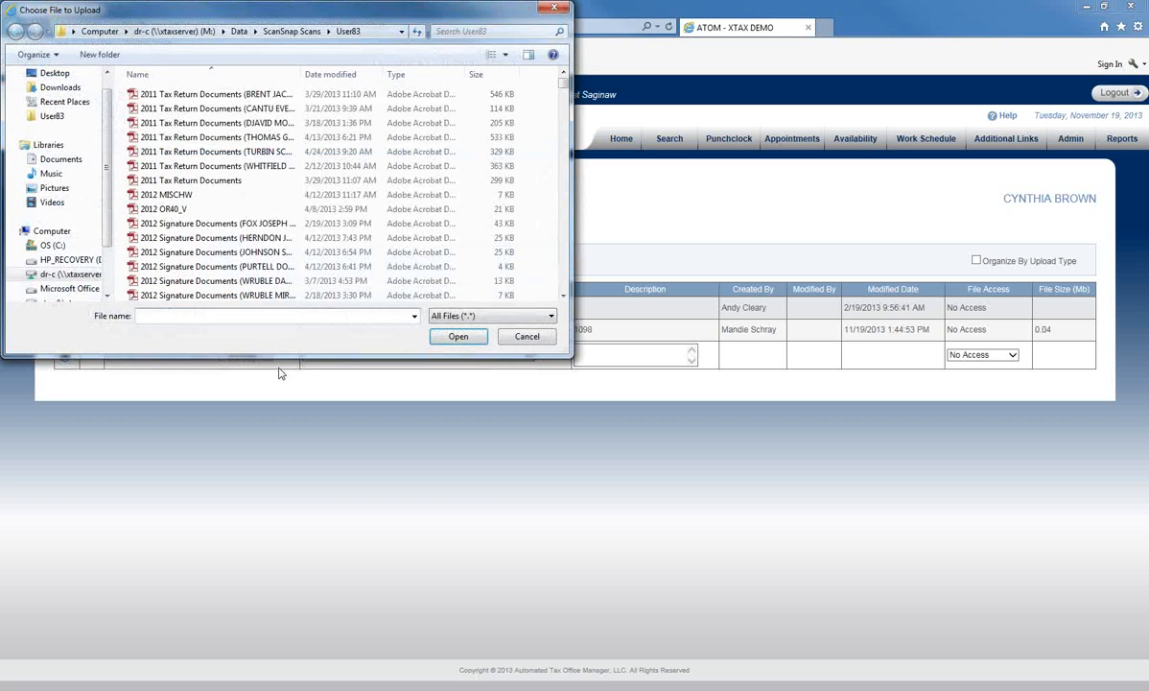
click(265, 127)
double_click(264, 128)
click(378, 356)
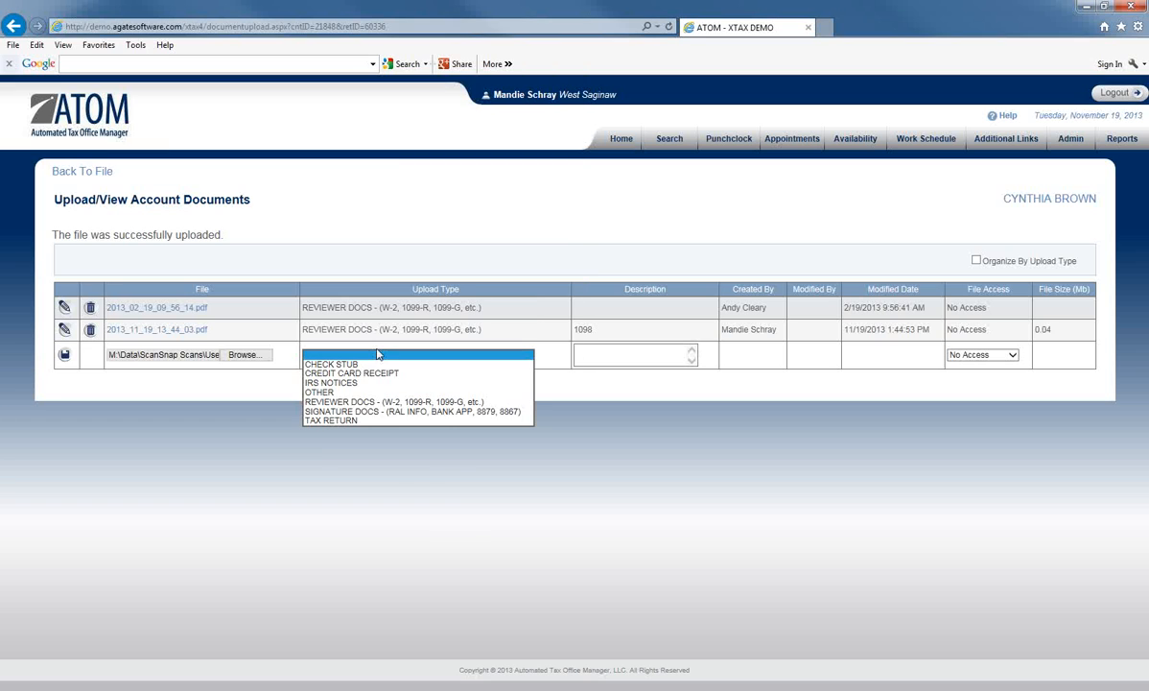
click(335, 421)
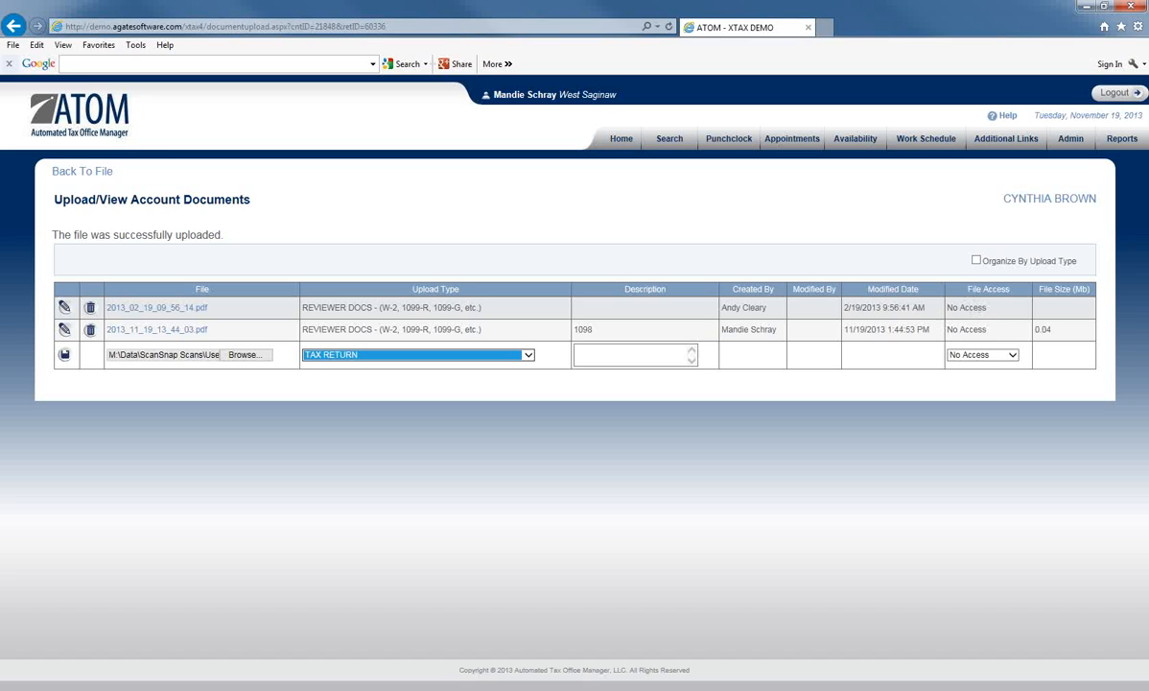
Set the tax return's file access to Limited Access and save the upload
click(1012, 356)
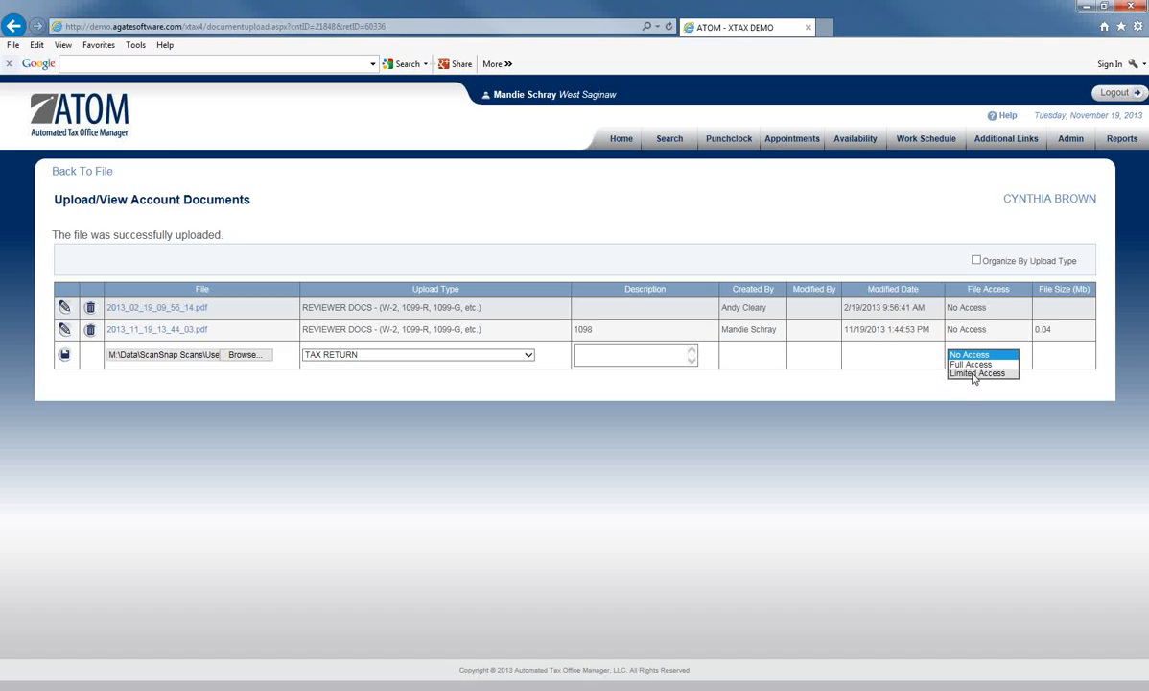
click(974, 373)
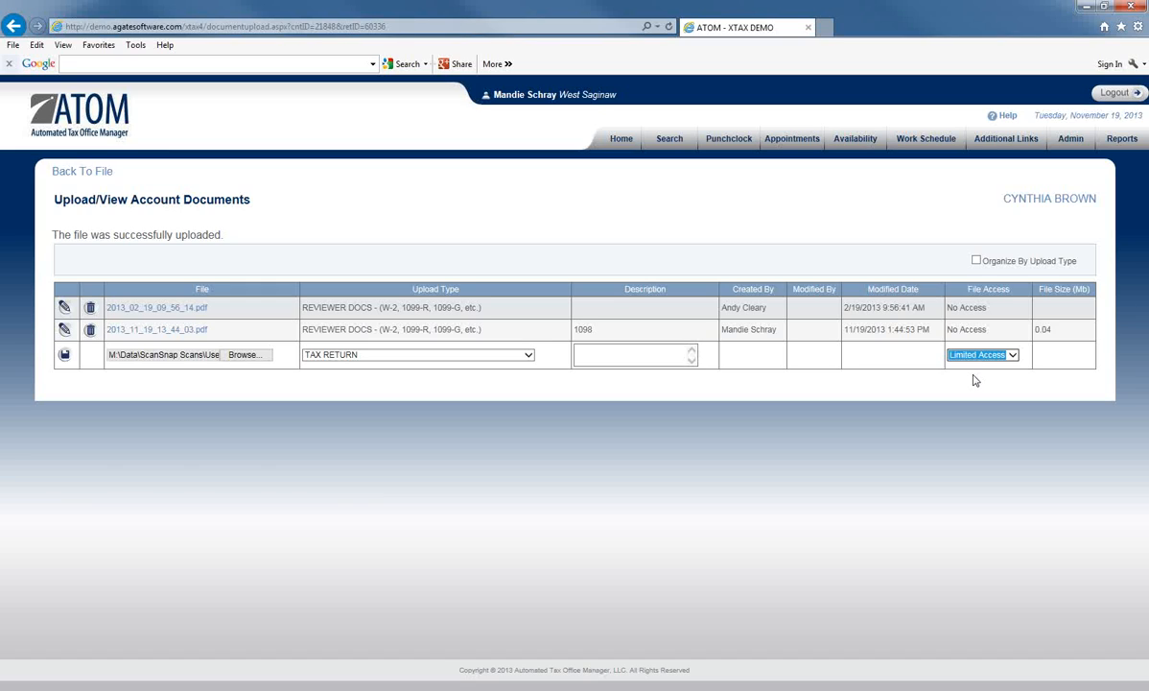
click(980, 355)
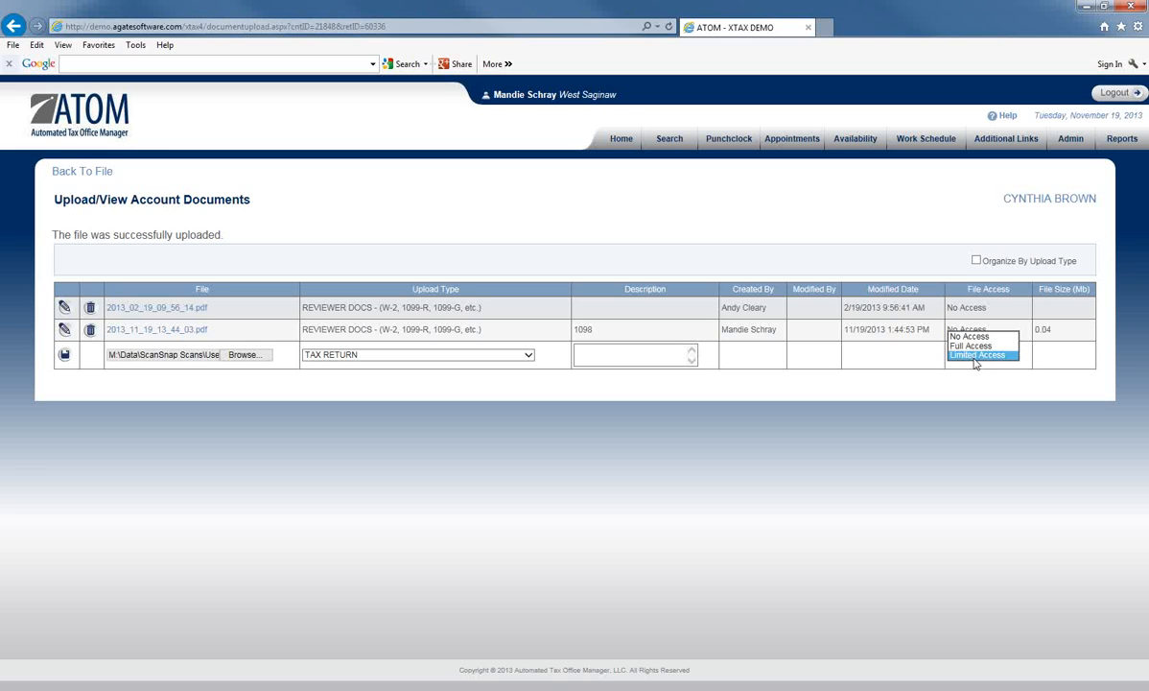
click(975, 357)
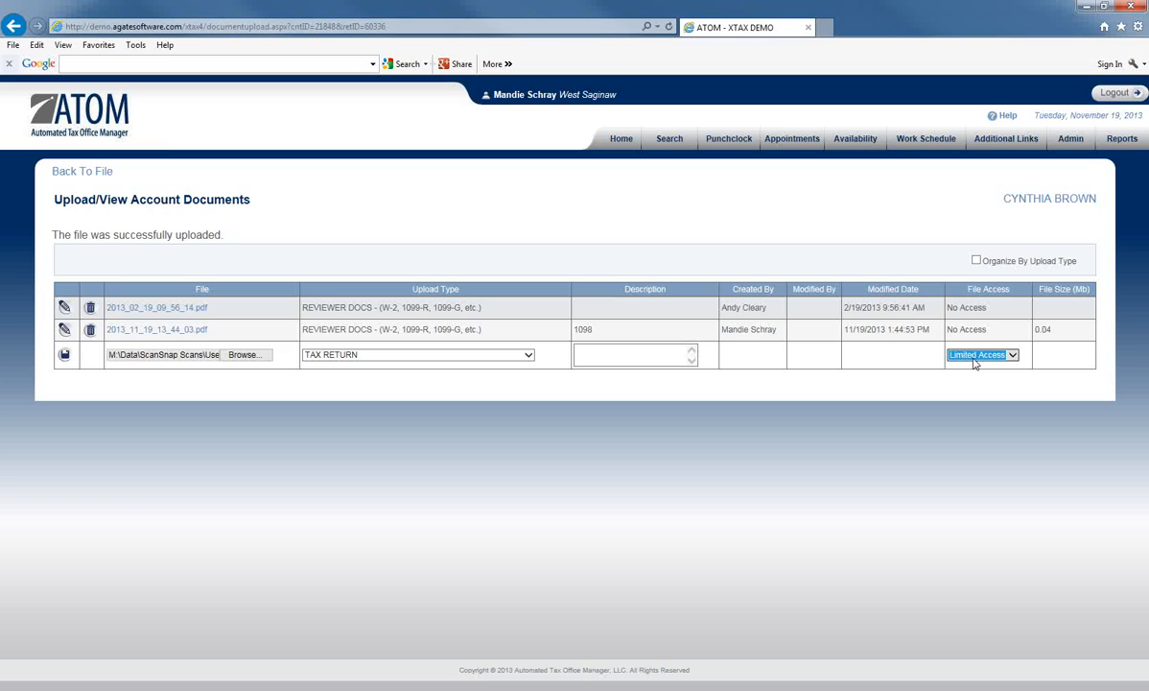
click(64, 355)
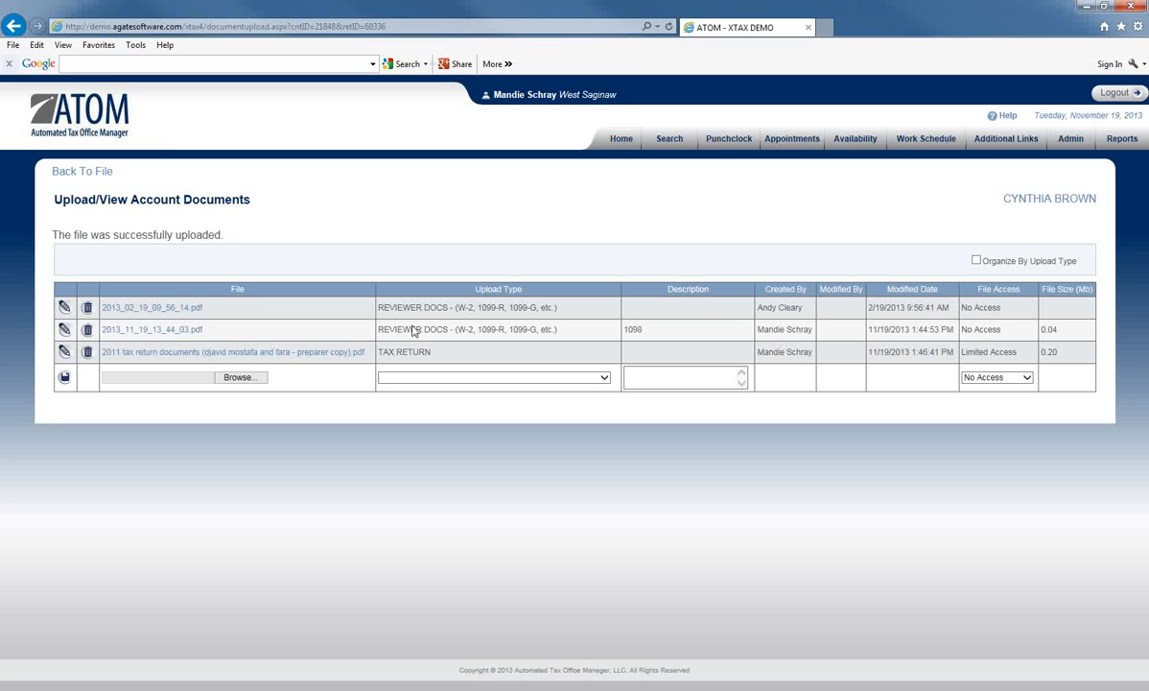
Open the uploaded 2013_11_19_13_44_03.pdf in Adobe Reader, look through its page and close it
click(160, 329)
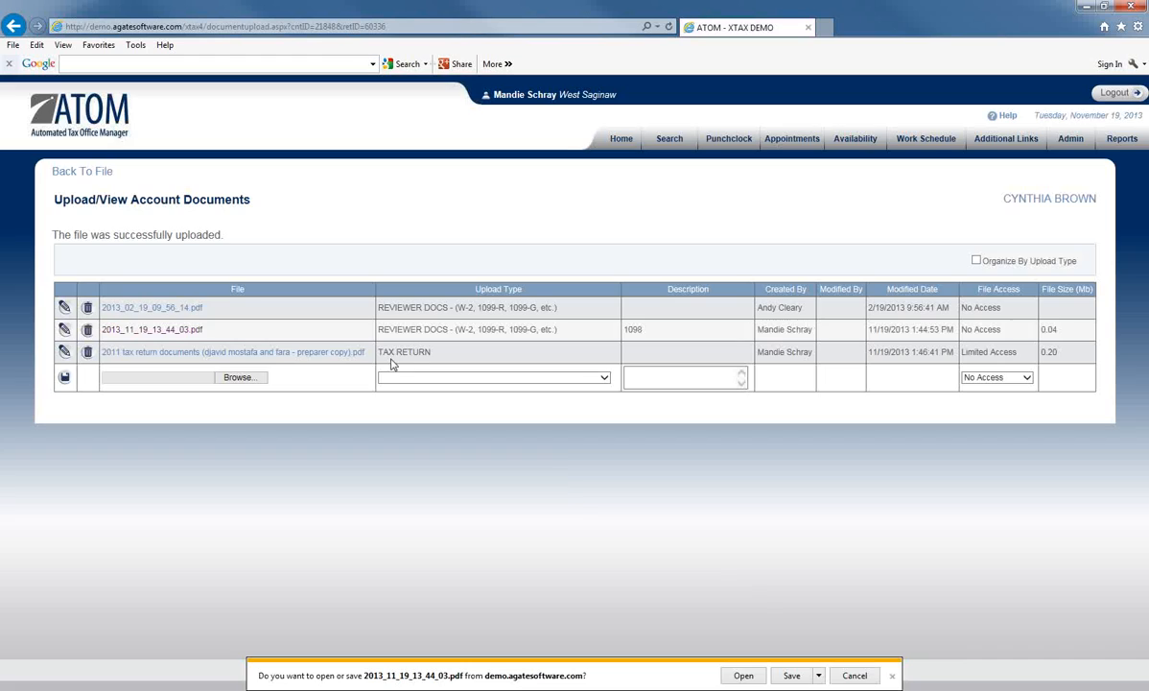
click(743, 675)
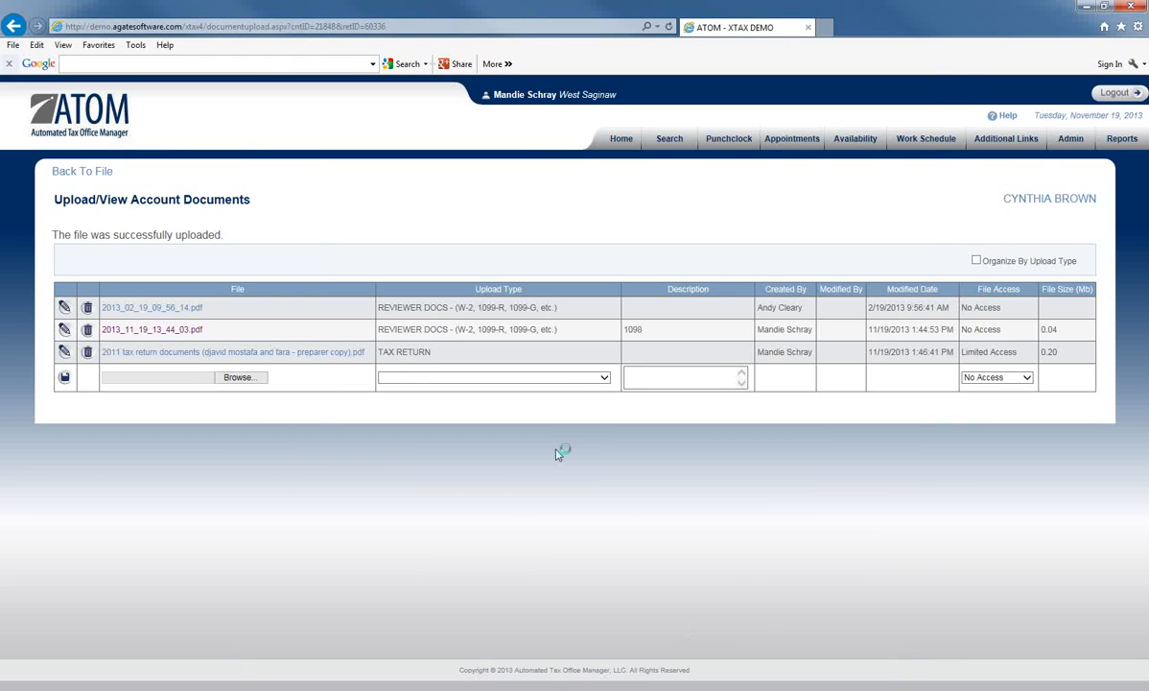
scroll(614, 326, down, 5)
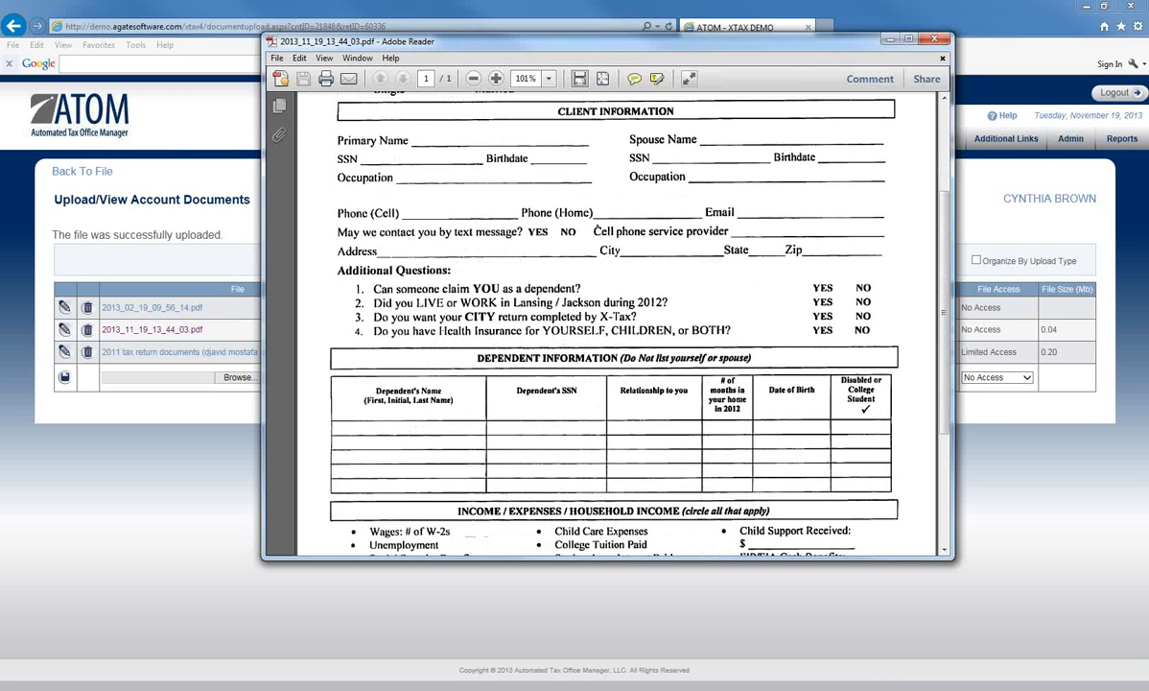
scroll(614, 326, up, 5)
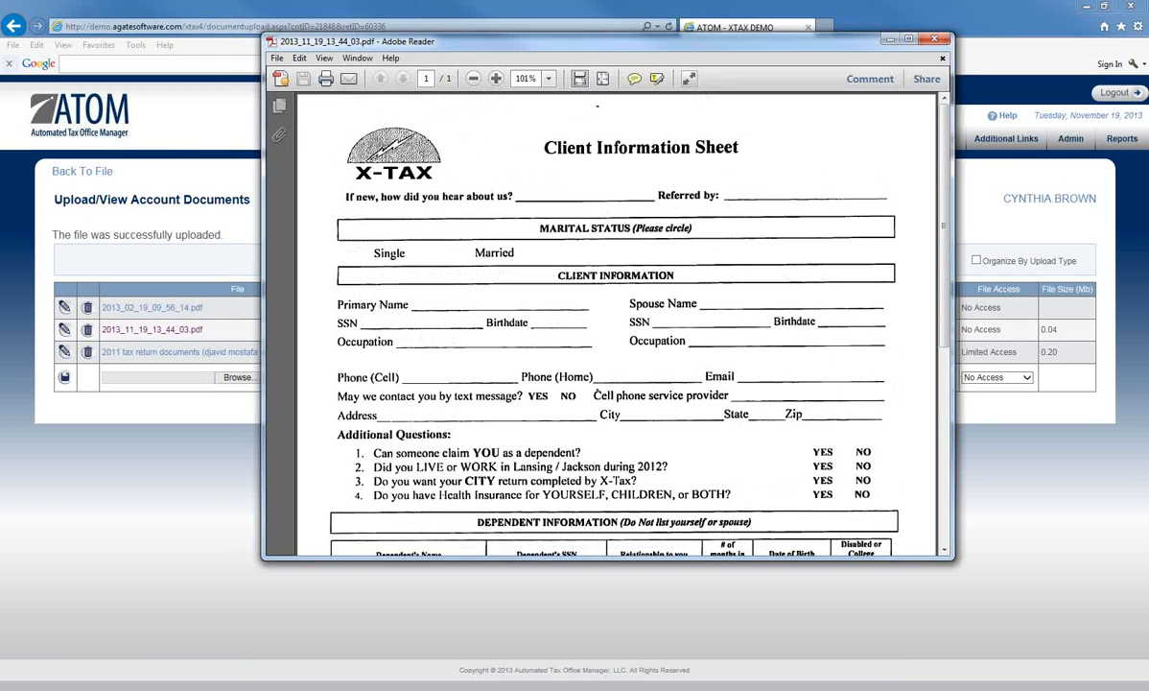
click(934, 39)
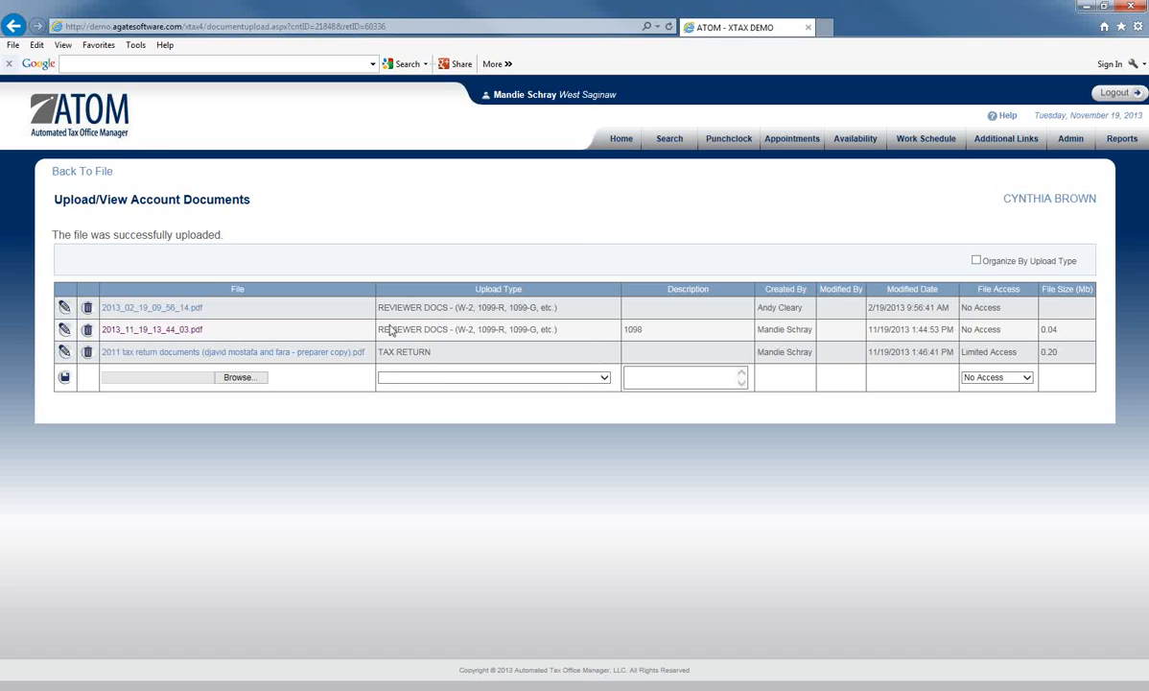
Group the documents by upload type, view the REVIEWER DOCS group, and return to the ungrouped list
click(977, 260)
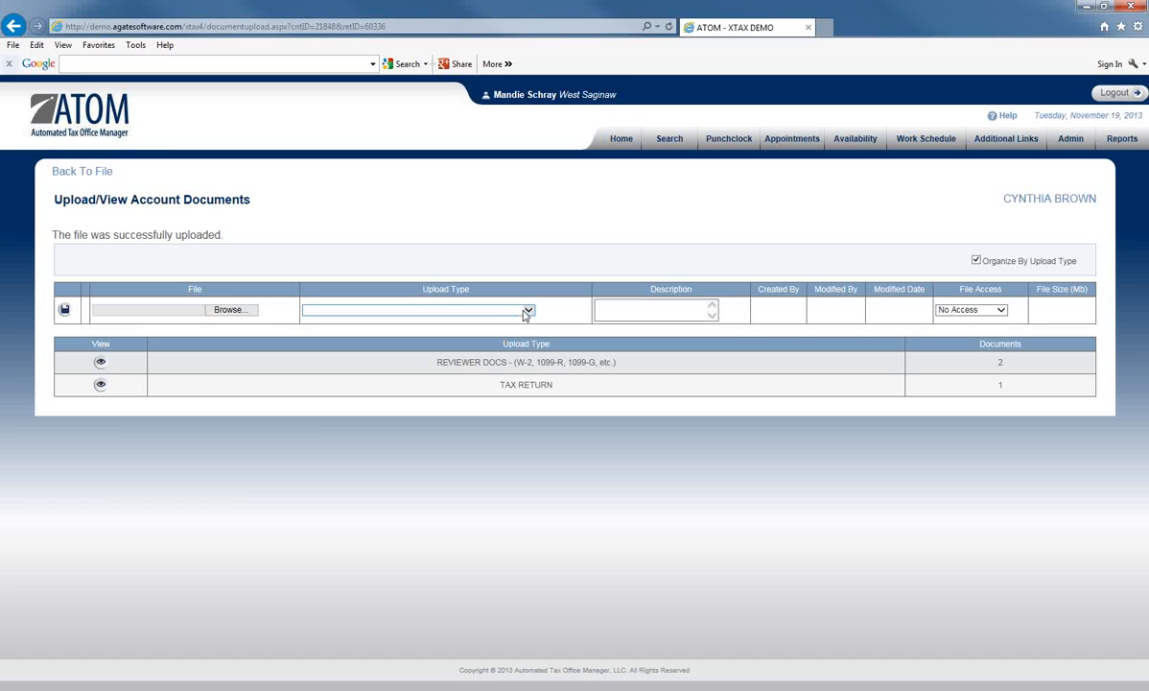
click(101, 364)
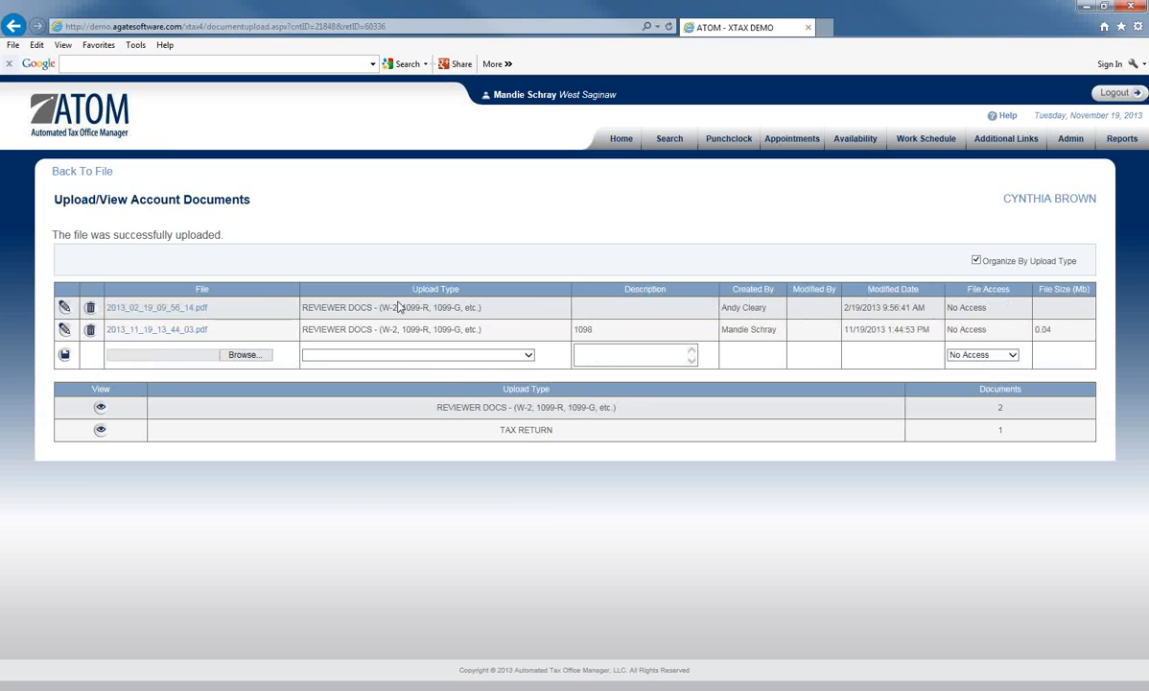
click(975, 261)
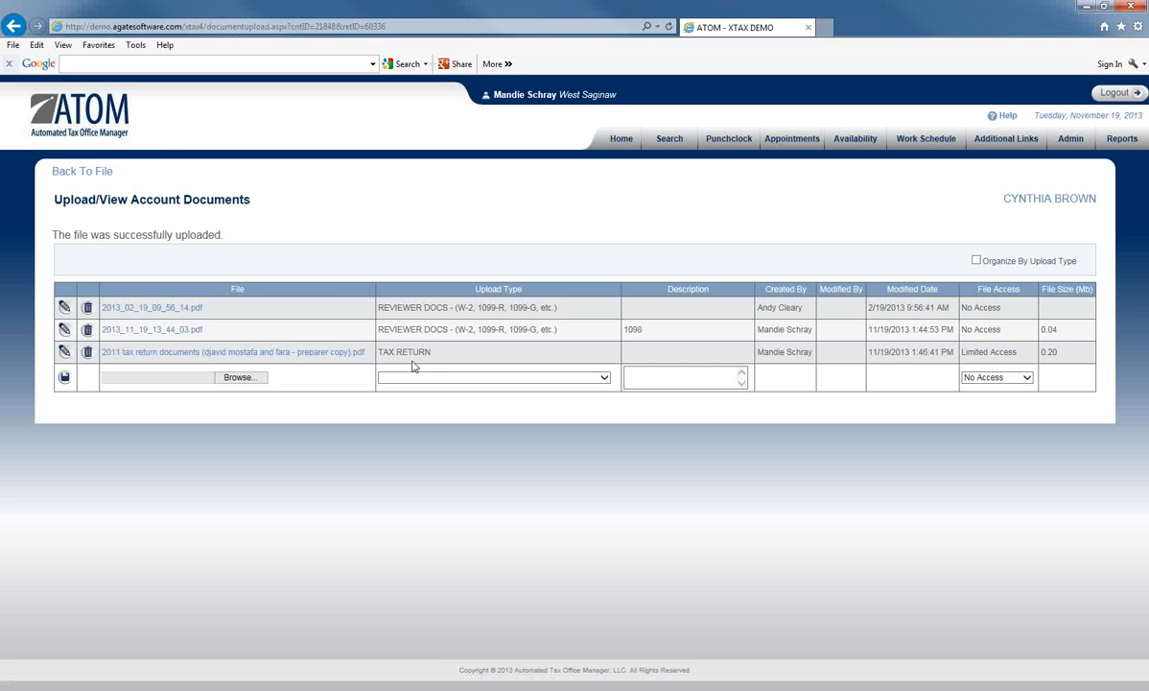
Upload the file 2012 OR40_V as SIGNATURE DOCS - (RAL INFO, BANK APP, 8879, 8867)
click(252, 377)
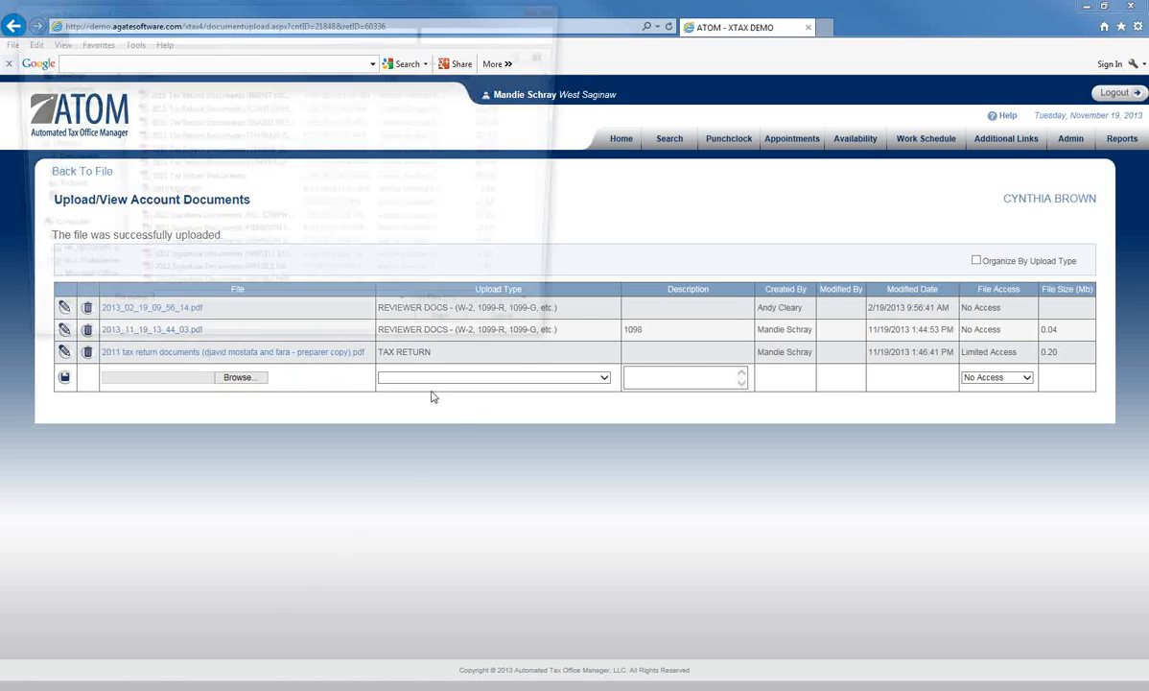
click(323, 210)
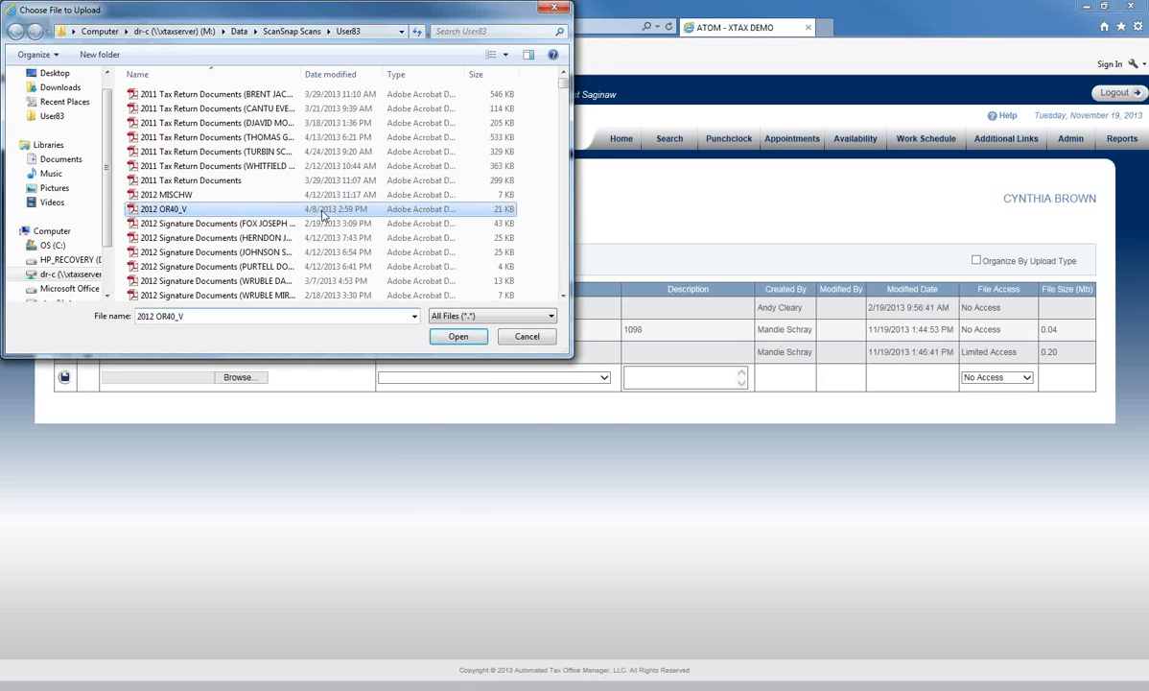
double_click(323, 210)
click(413, 377)
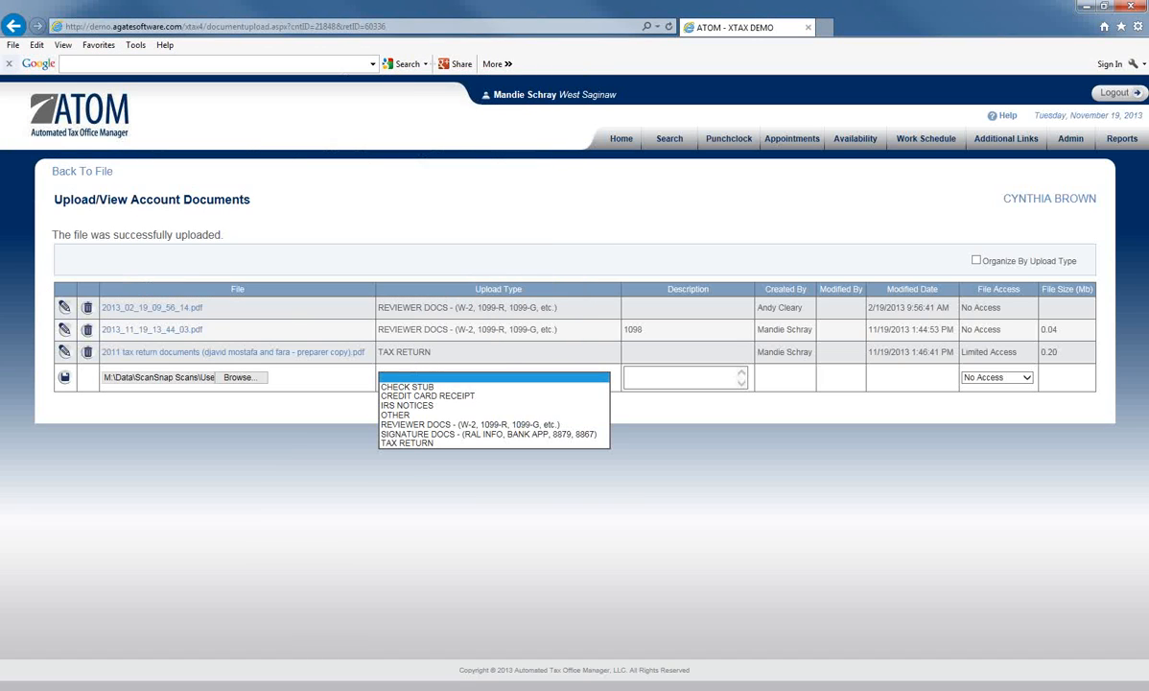
click(431, 435)
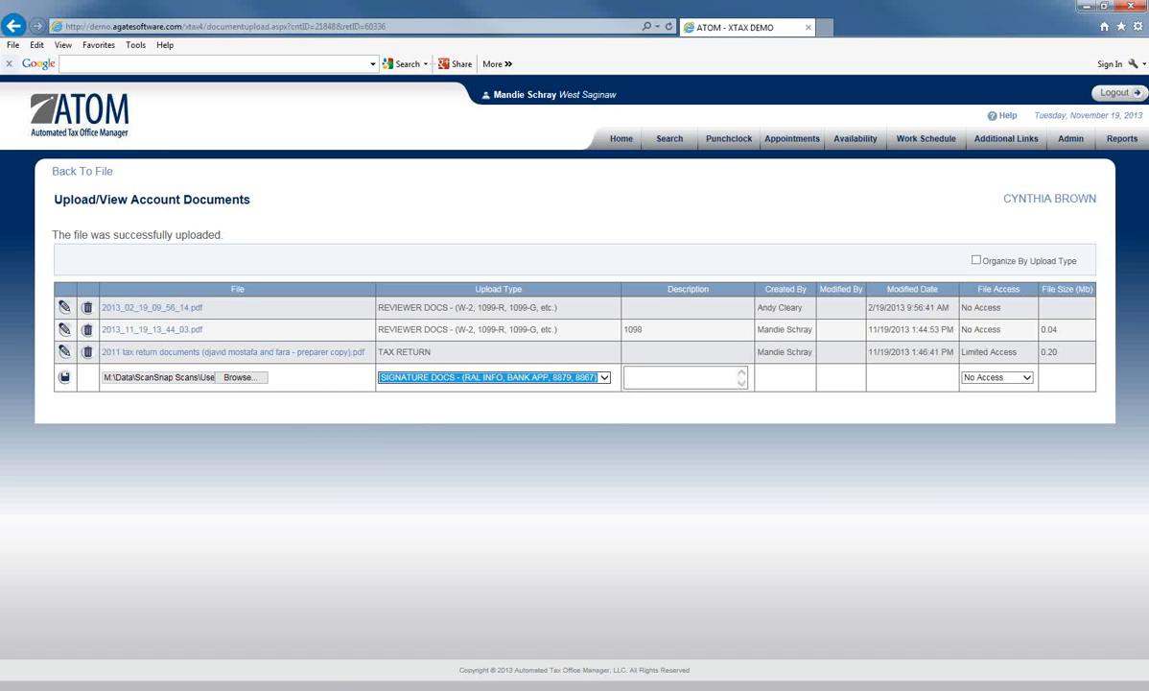
click(65, 376)
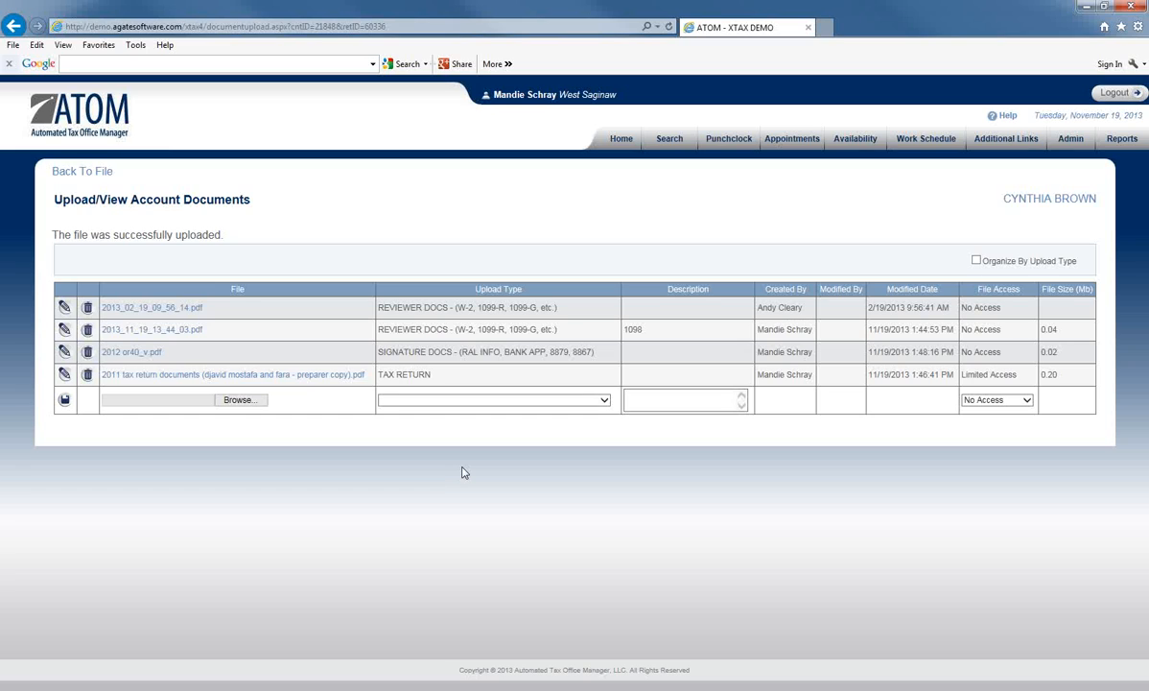
Change the file access of 2013_02_19_09_56_14.pdf to Full Access and save the entry
click(64, 309)
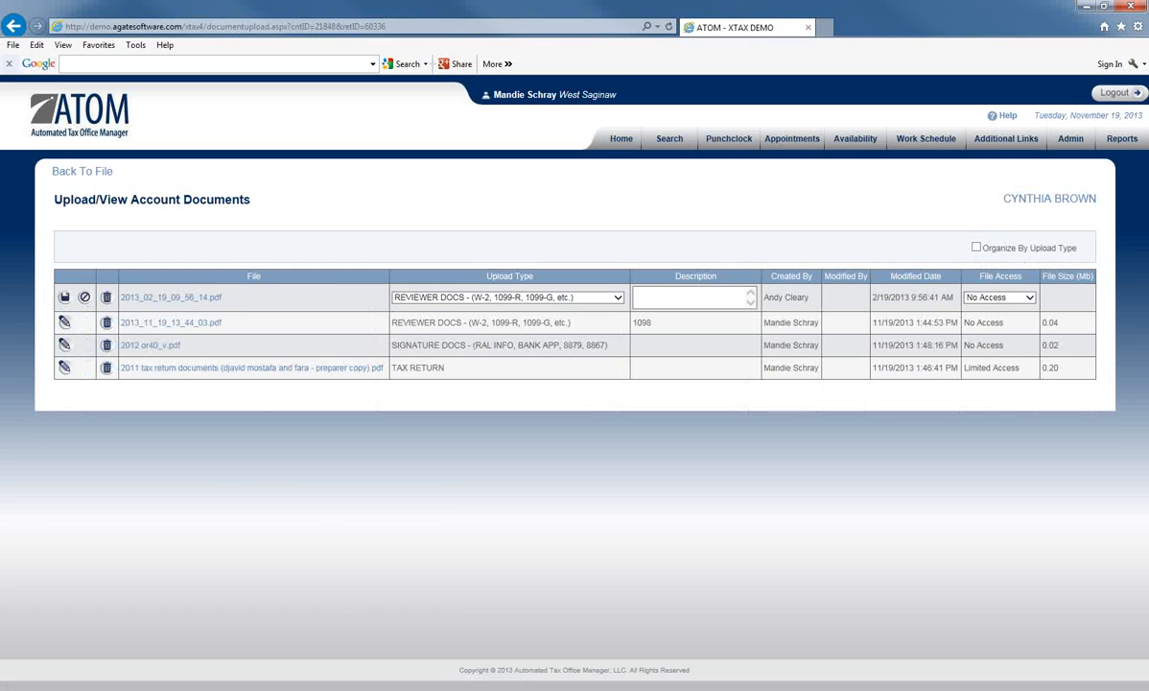
click(1028, 297)
click(993, 313)
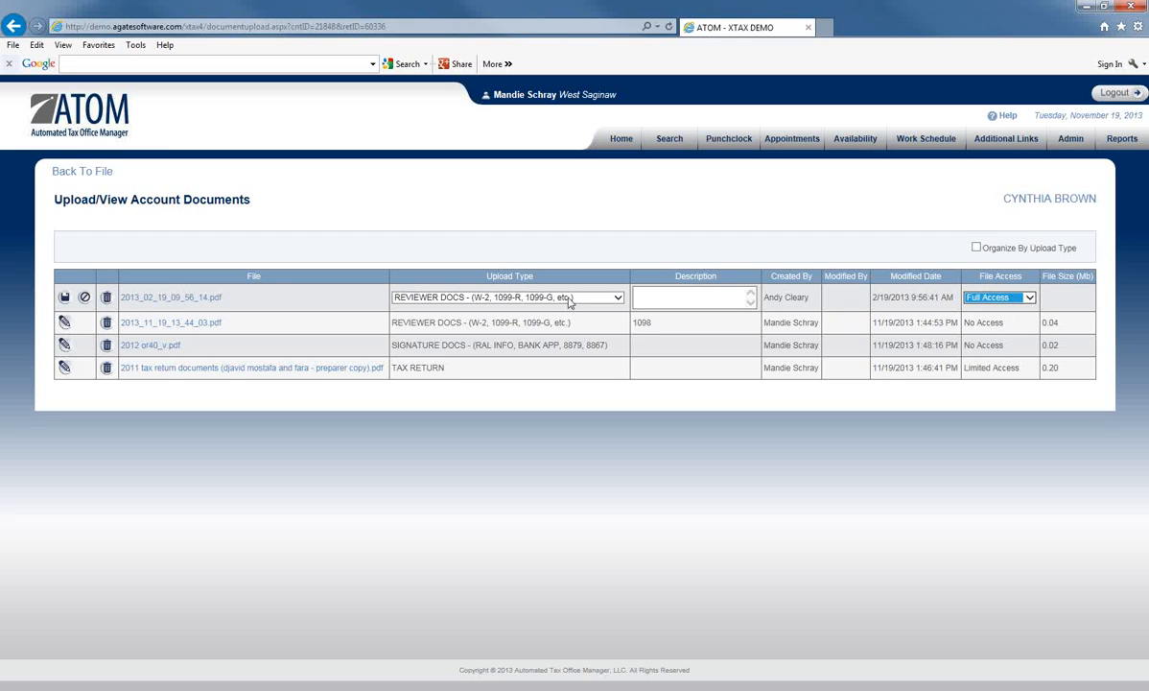
click(65, 297)
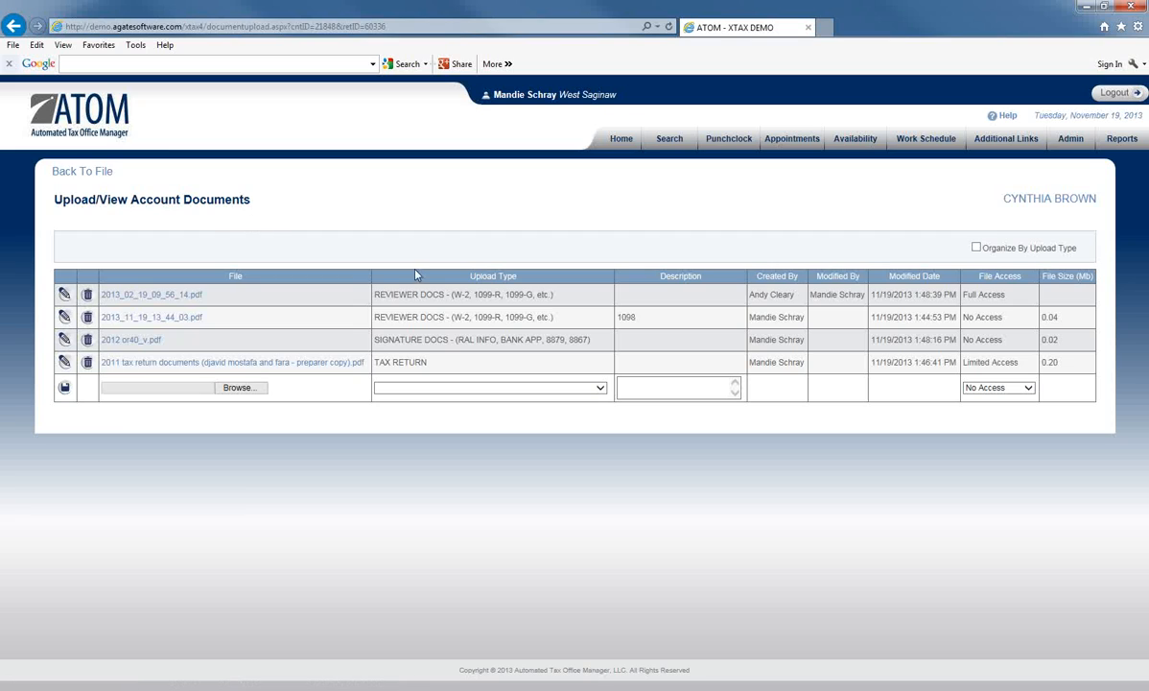
Return from the account documents to the client's file and look through its office events and task sections
click(83, 173)
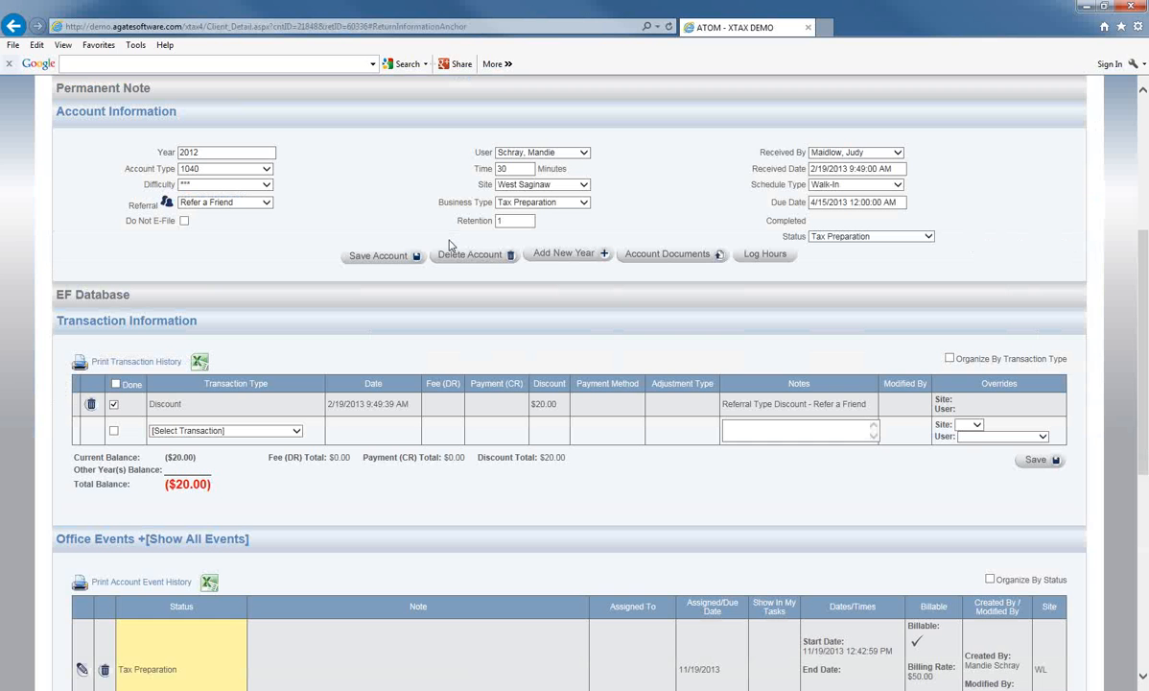
scroll(436, 284, down, 5)
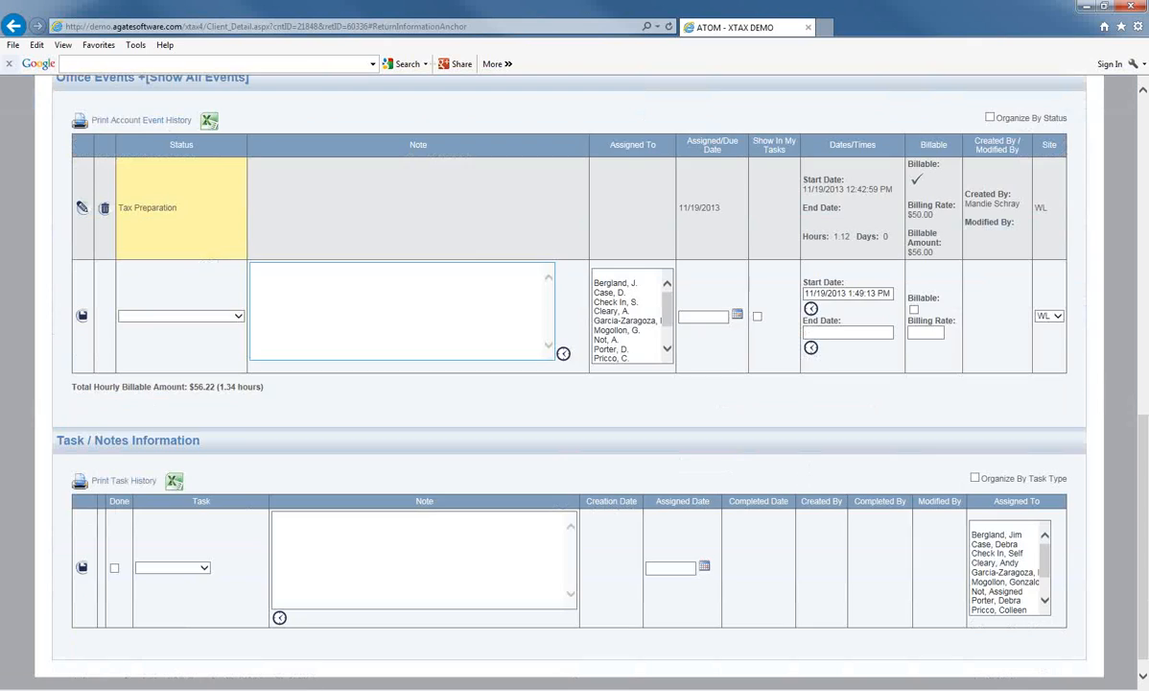
scroll(469, 297, up, 1)
scroll(468, 297, up, 10)
Search for another client by partial last and first name and open their 2012 Tax Preparation file from the South Cedar schedule
click(620, 138)
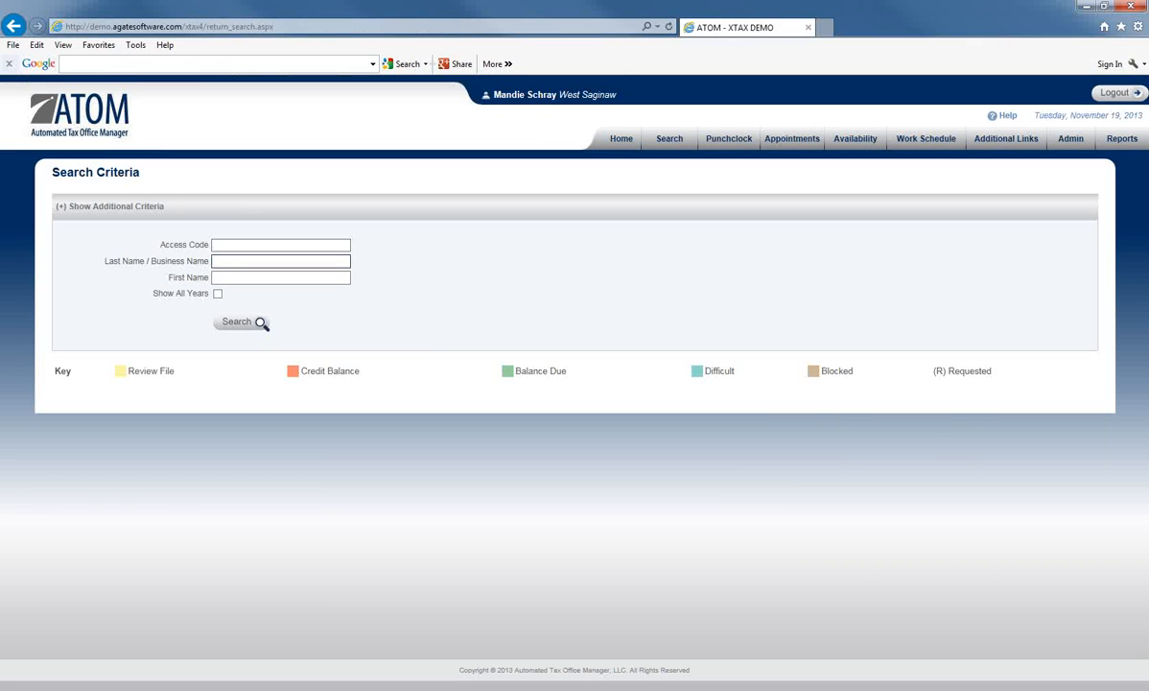
key(Tab)
text(mi)
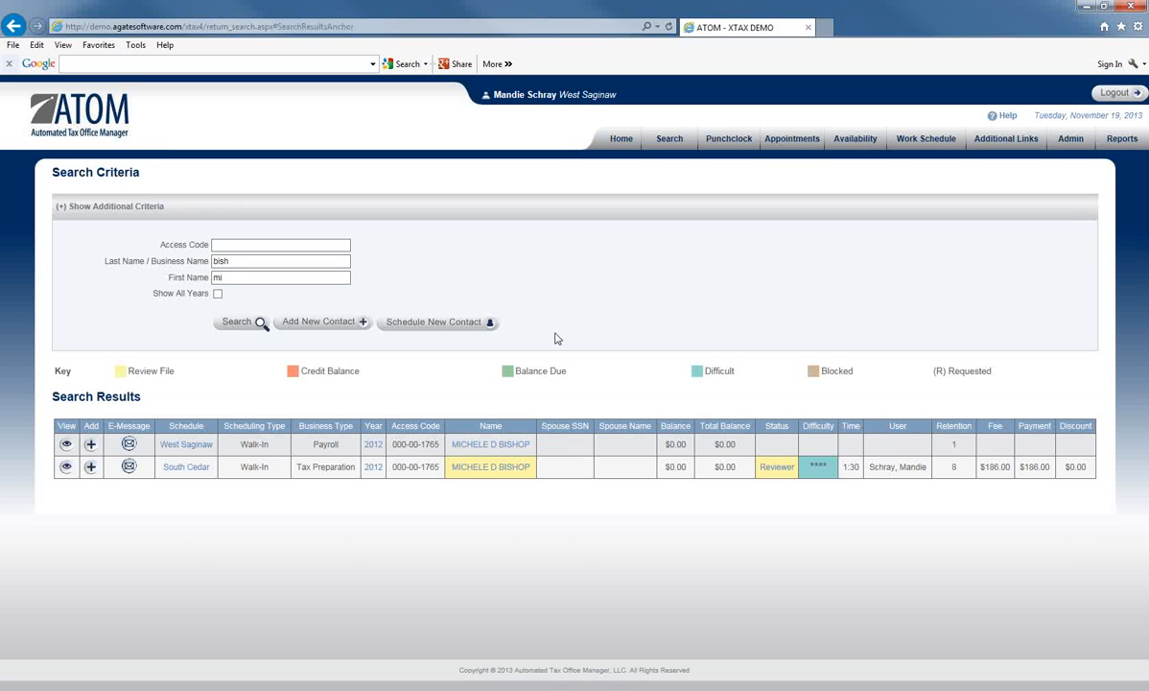
click(64, 467)
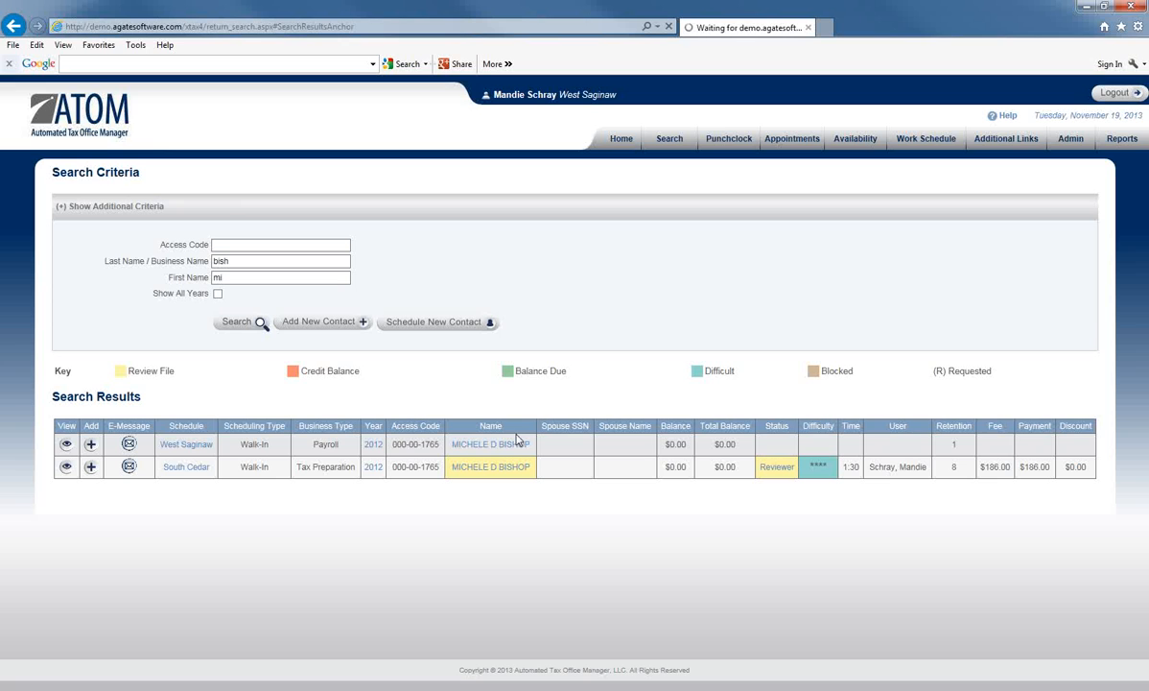
Open the client's 2009 account from the Other Accounts list and display its account documents
scroll(516, 439, down, 3)
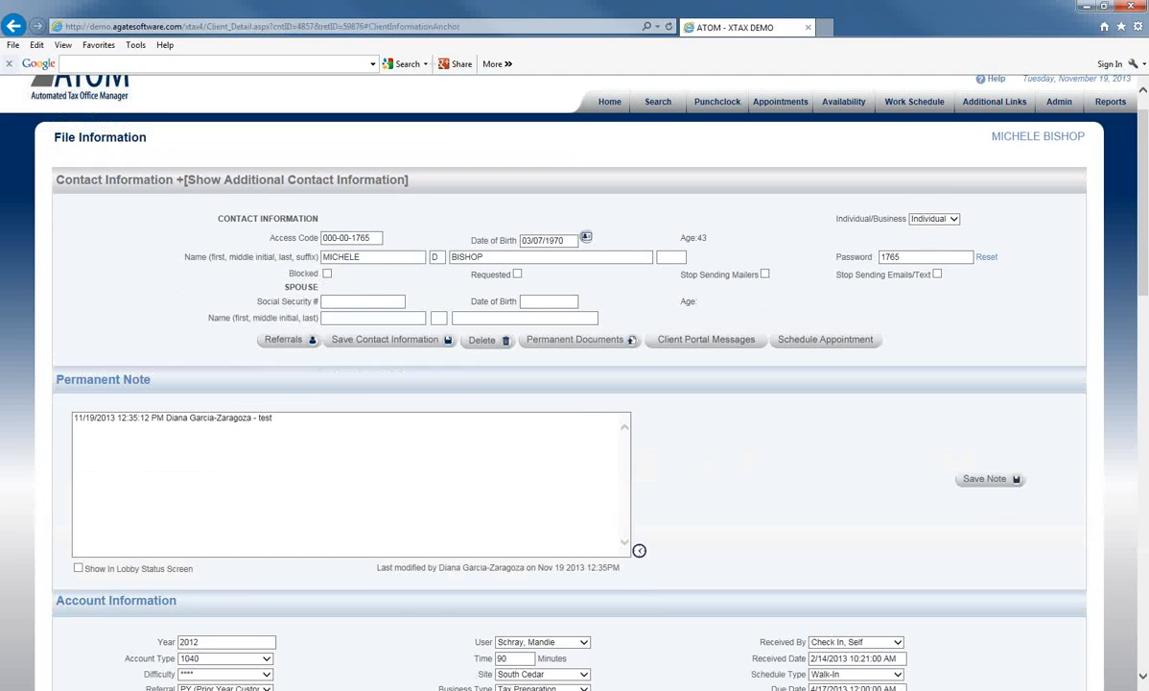
scroll(515, 444, down, 10)
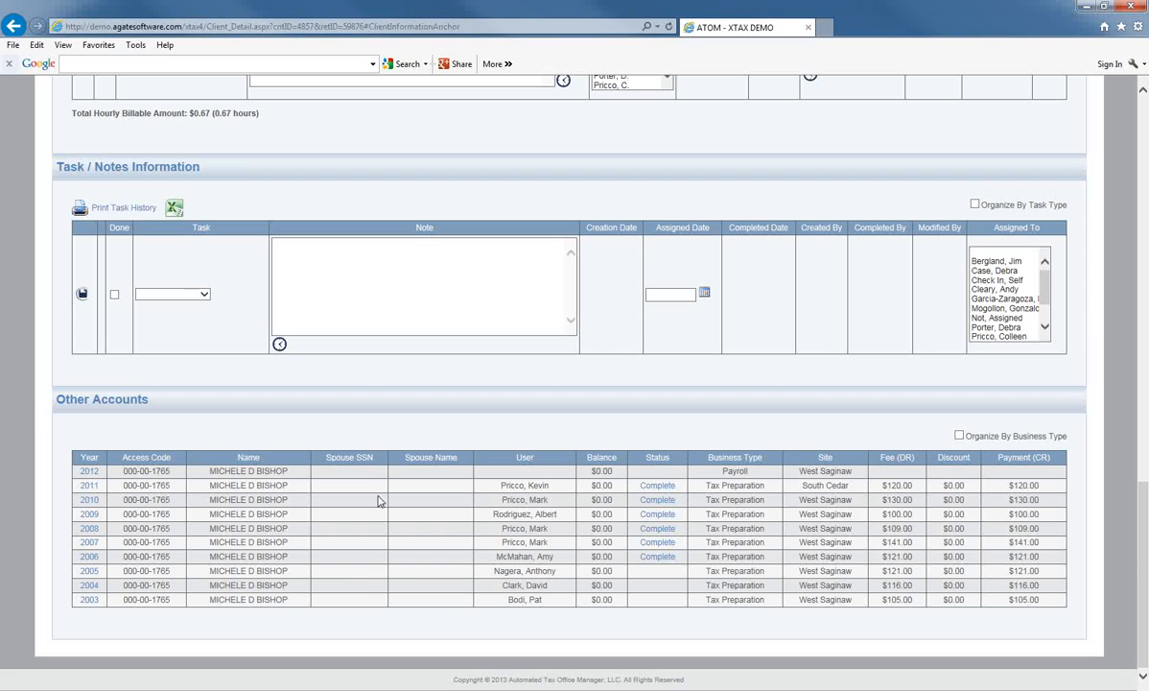
click(89, 514)
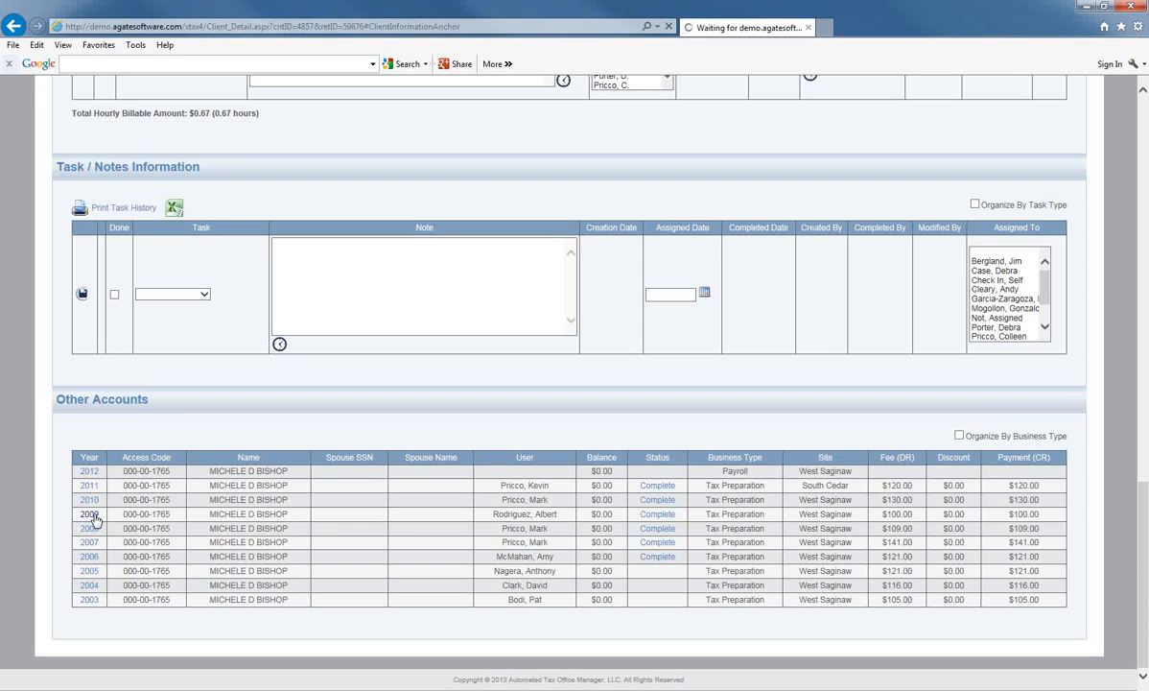
scroll(100, 461, down, 2)
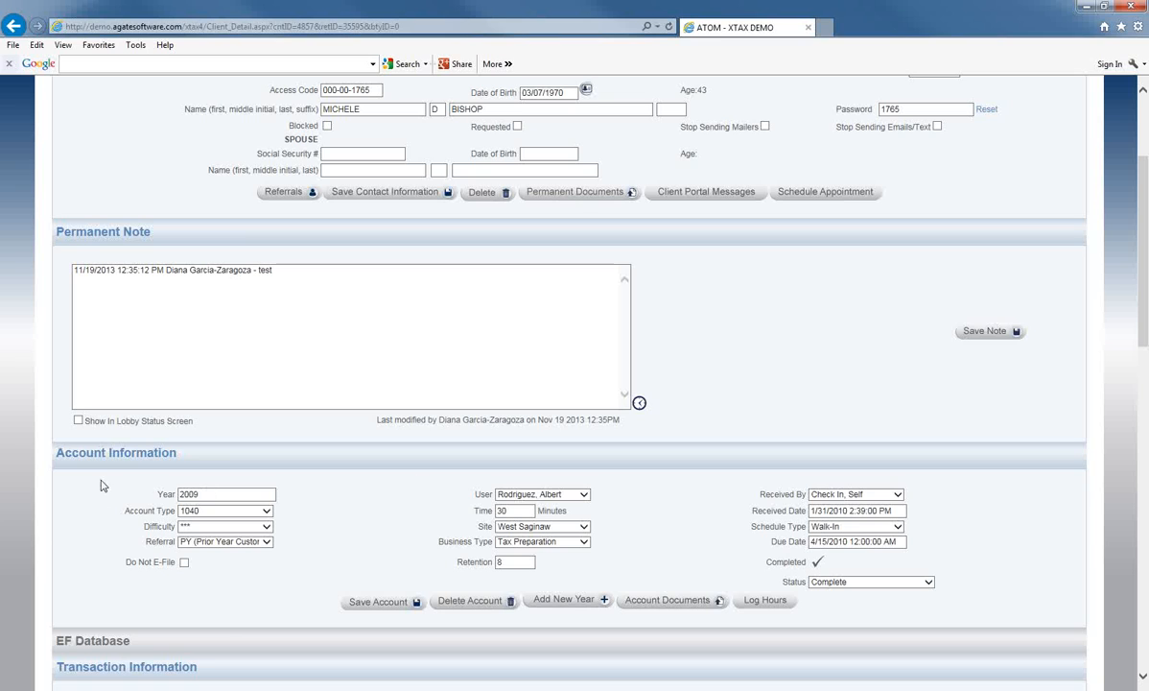
click(664, 602)
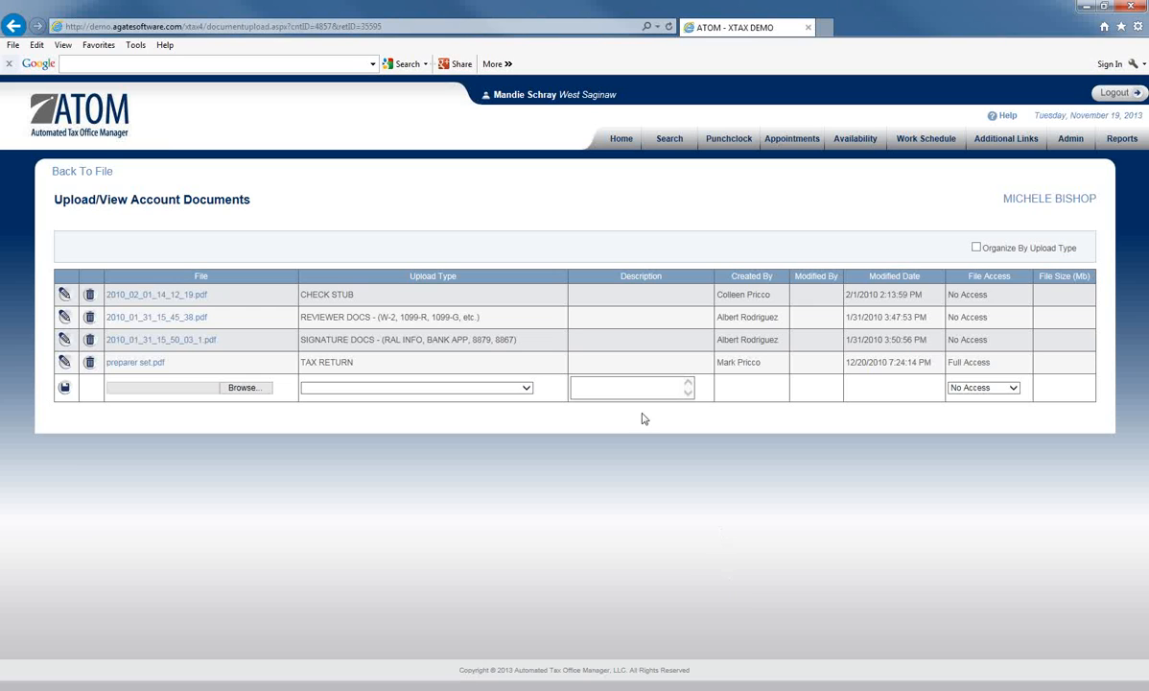